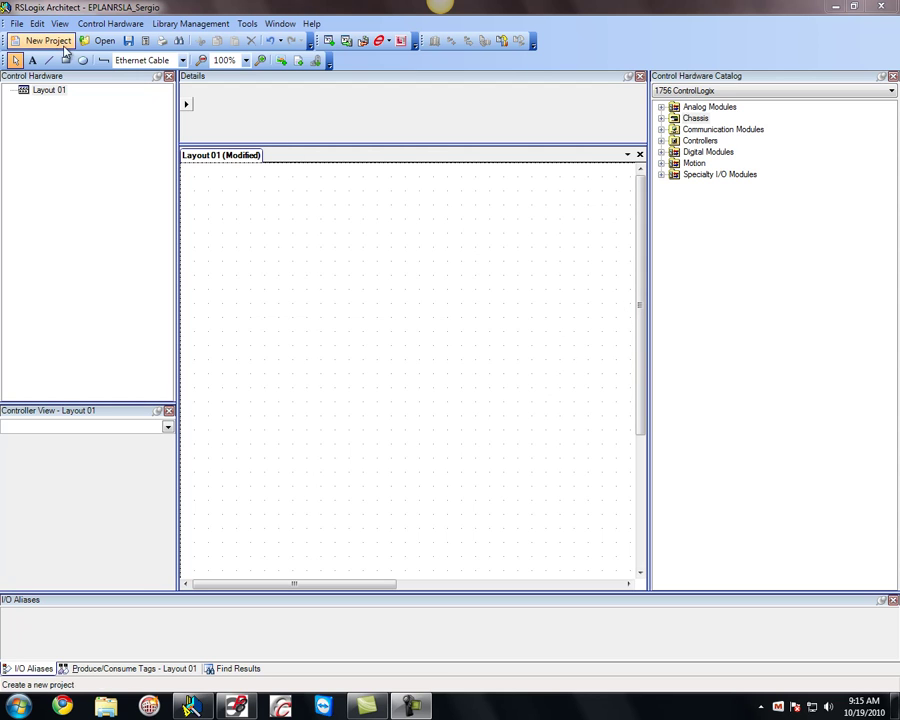
Place a 1756-A7 chassis on Layout 01 with its default name
left_click(663, 119)
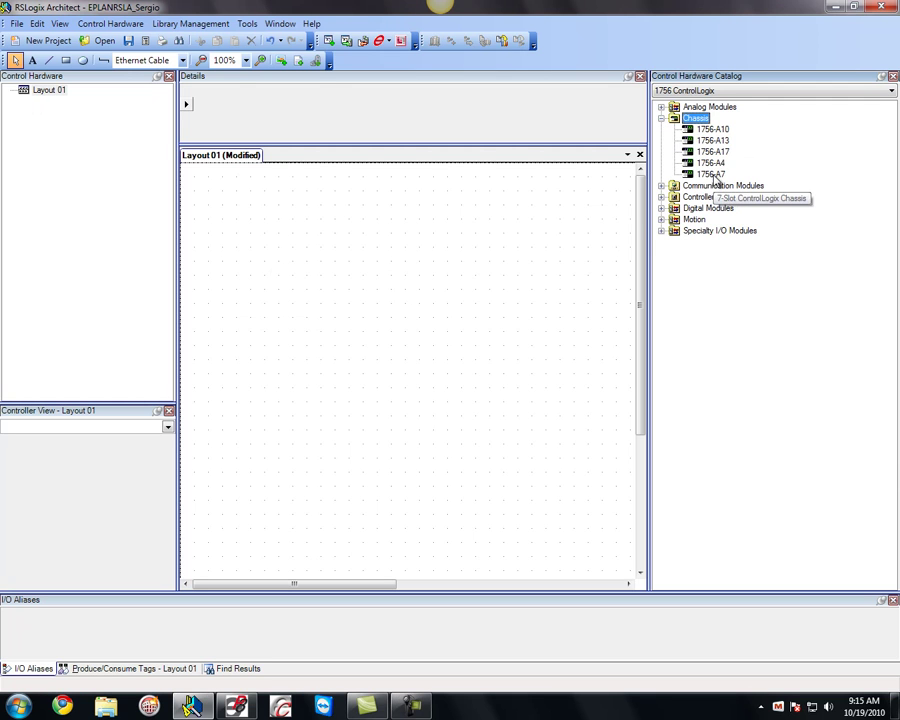
left_click_drag(703, 174, 278, 283)
left_click(554, 336)
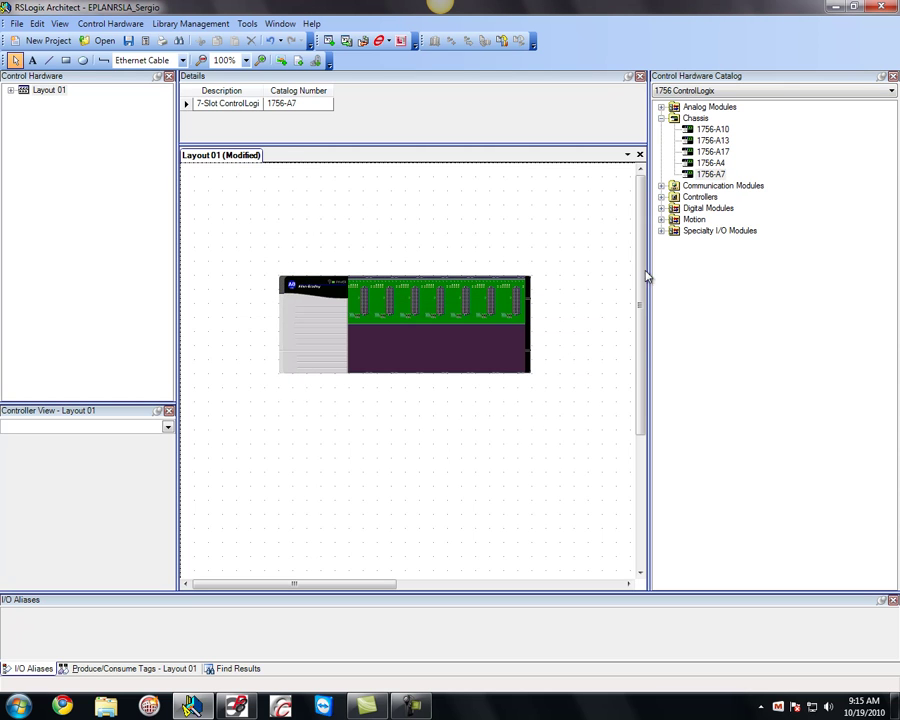
Add the 1756-L63 controller, named L63, to the chassis's first slot
left_click(661, 197)
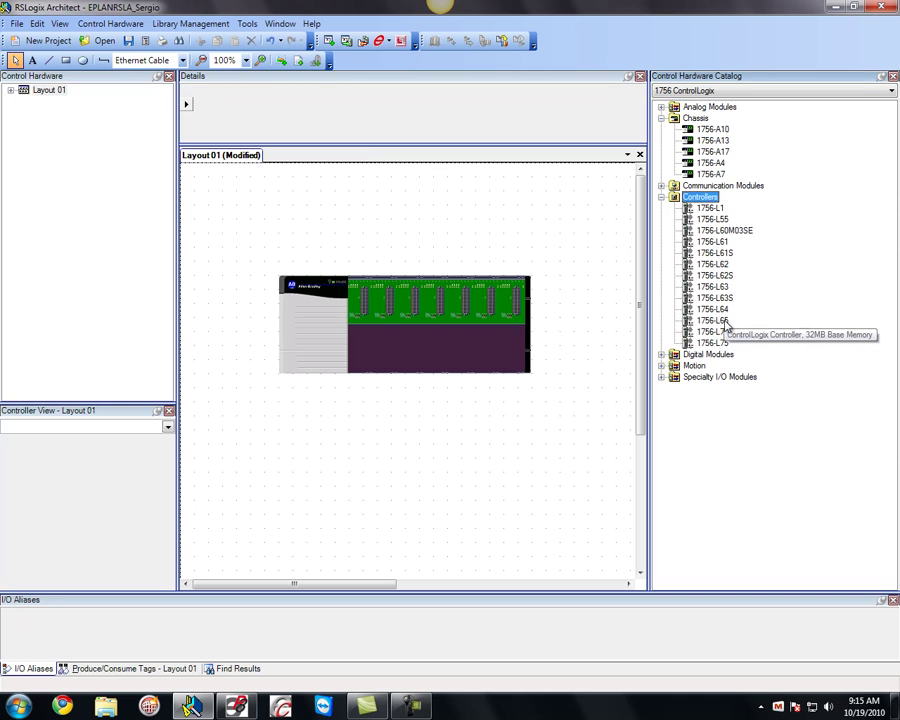
left_click_drag(712, 287, 365, 287)
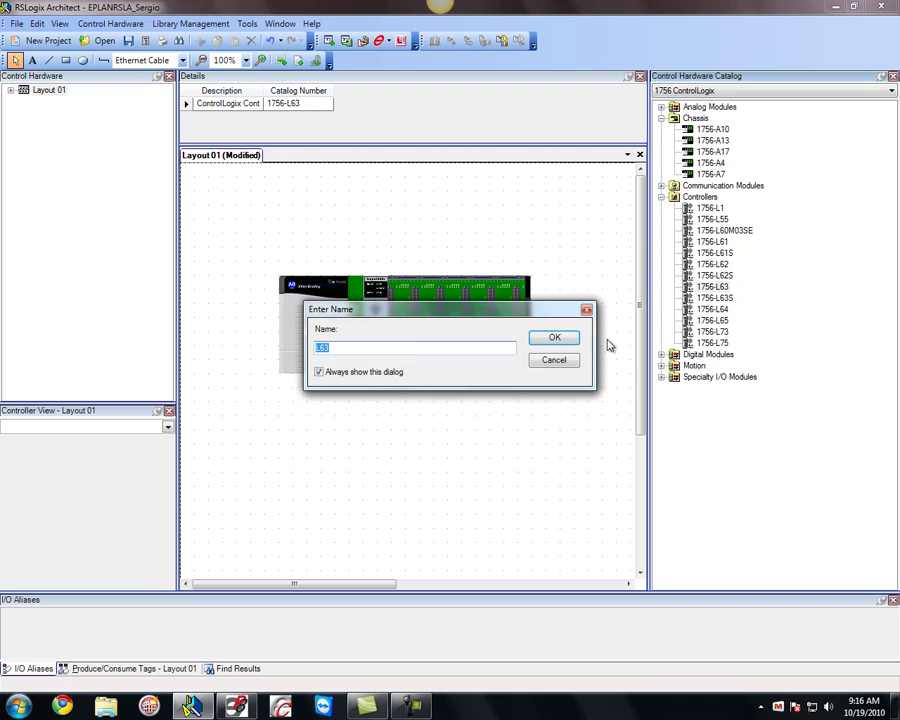
left_click(566, 344)
left_click(432, 382)
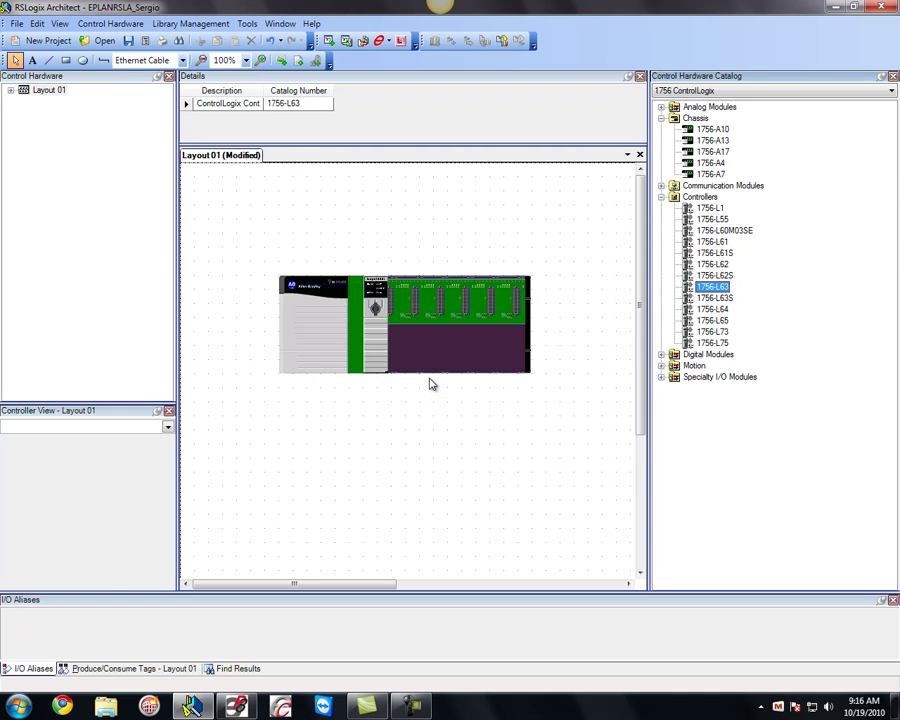
Add a 1756-IB16 digital input module to the next slot with its default name
left_click(662, 355)
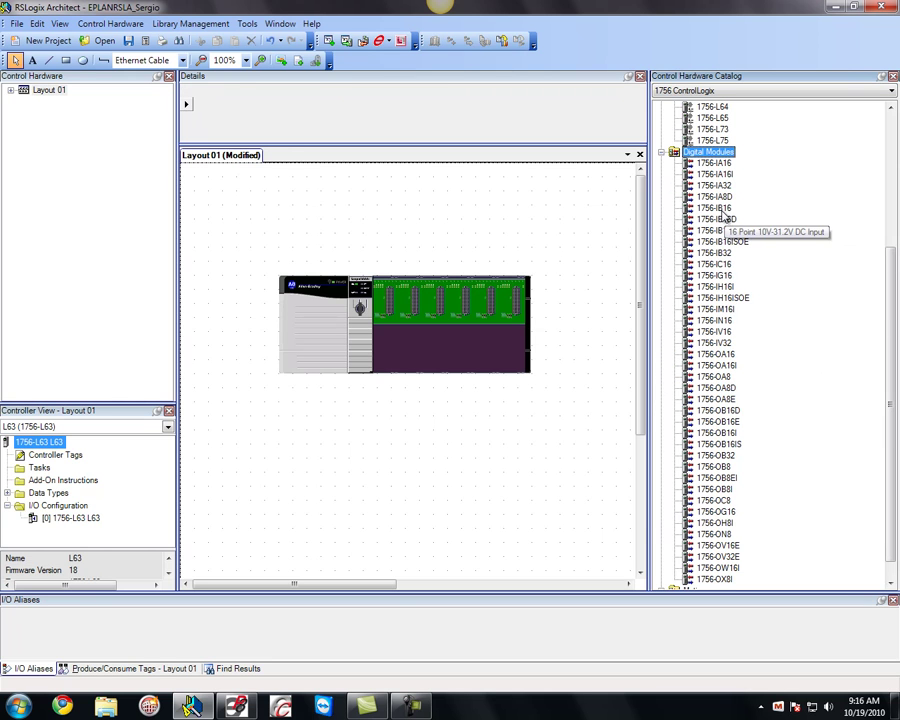
left_click_drag(714, 207, 395, 289)
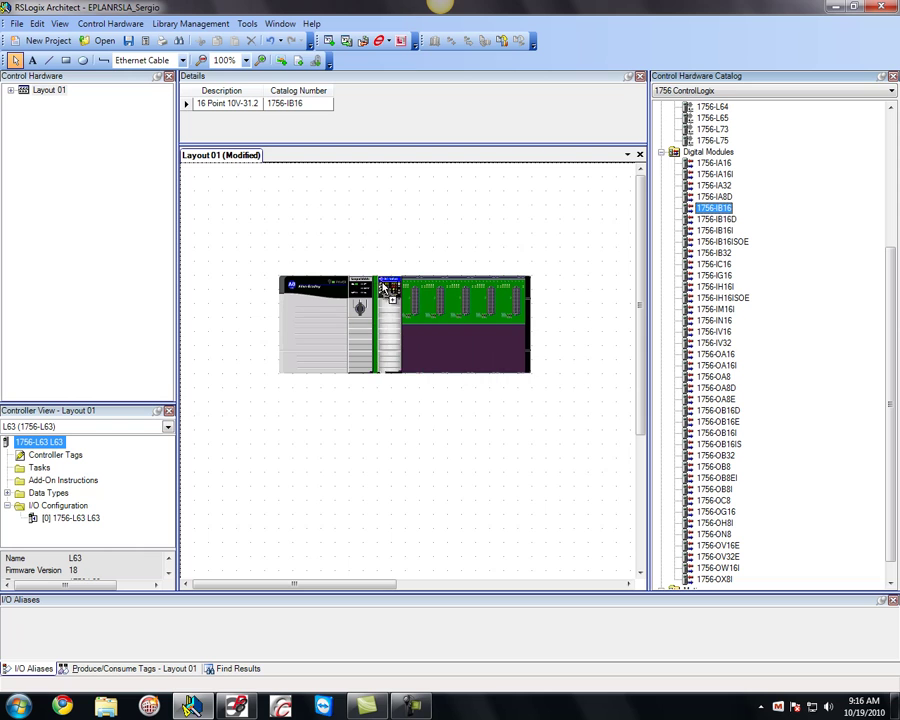
left_click(559, 341)
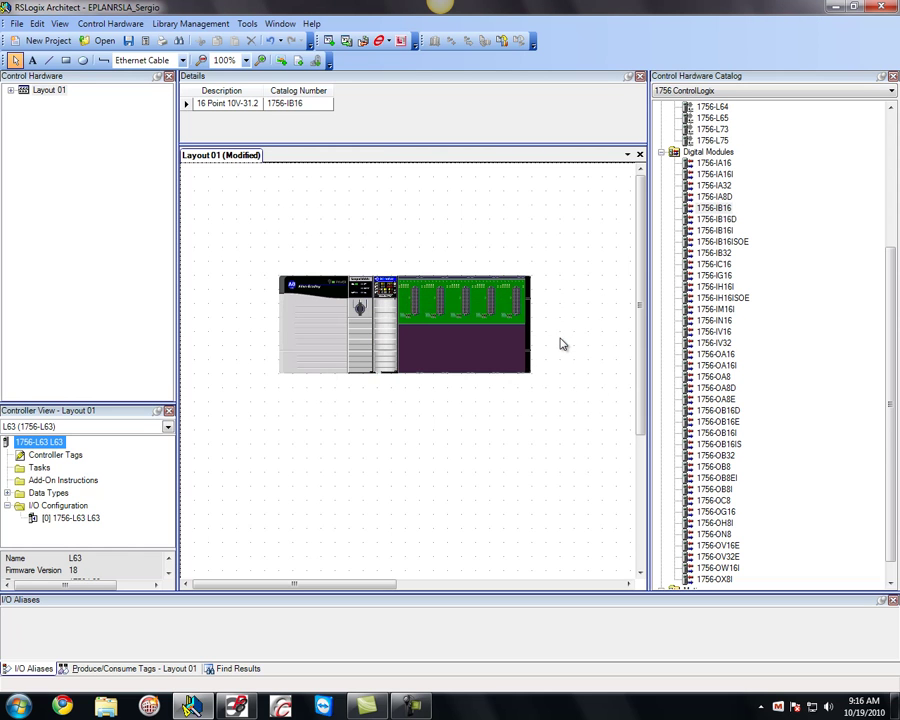
Export Layout 01 to ePLAN as Desktop file RSLA and accept the validation results
left_click(386, 43)
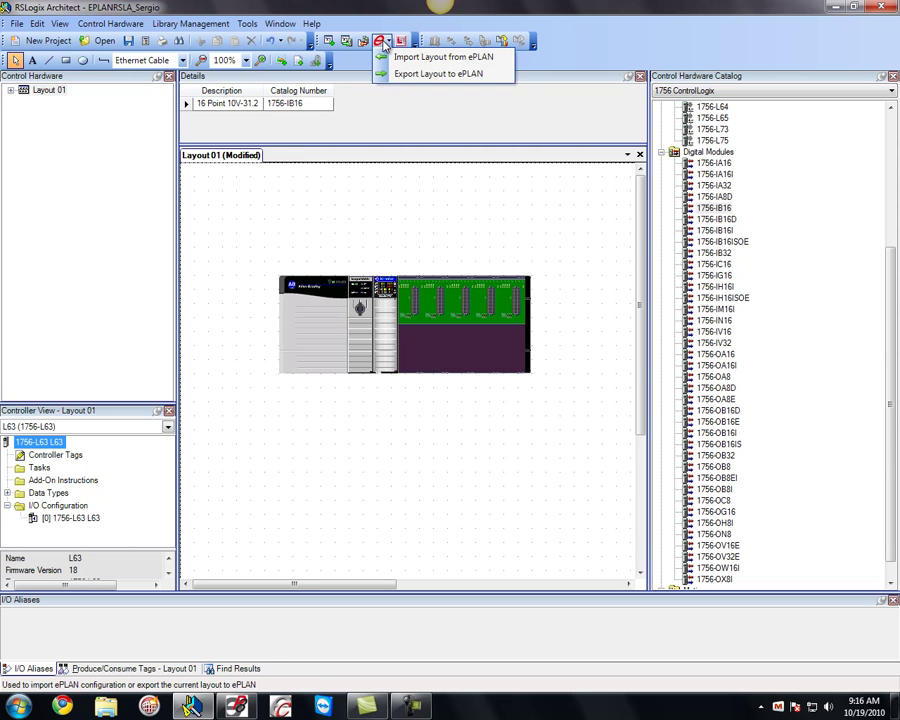
left_click(425, 78)
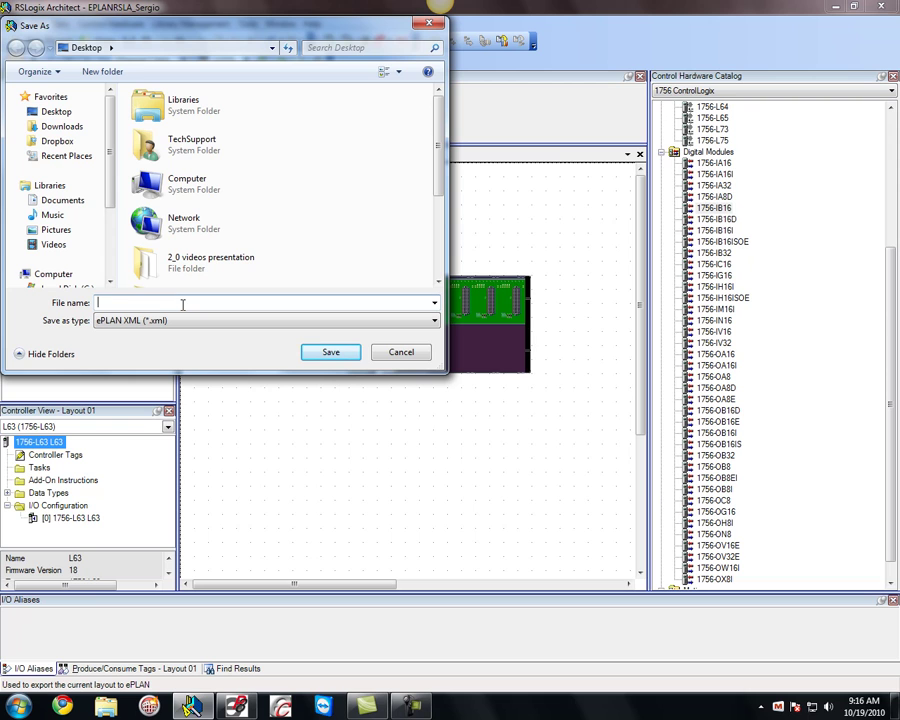
type("RSLA")
left_click(331, 353)
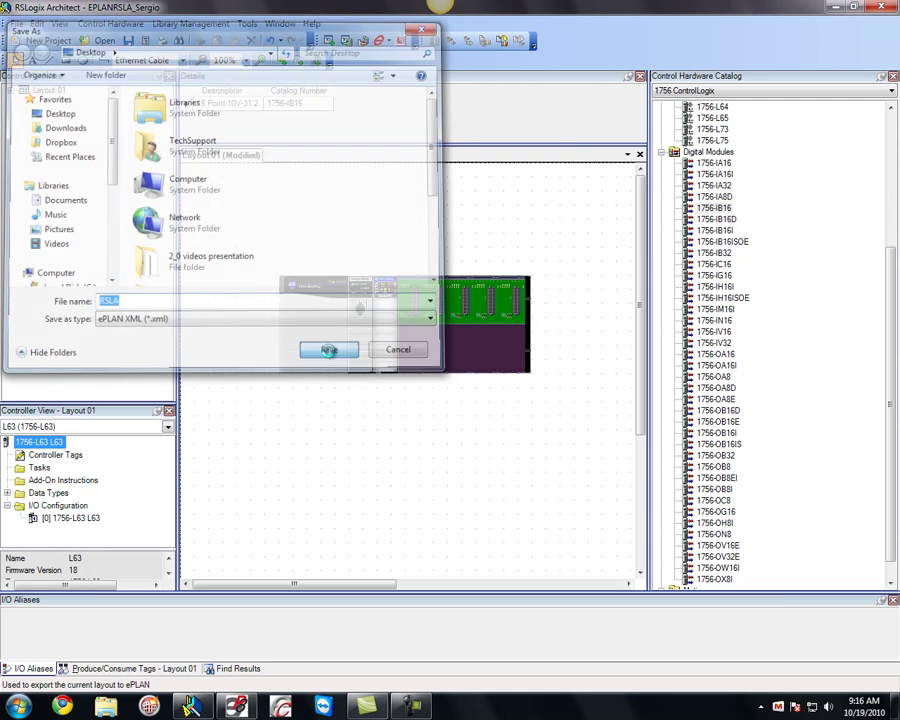
left_click(537, 459)
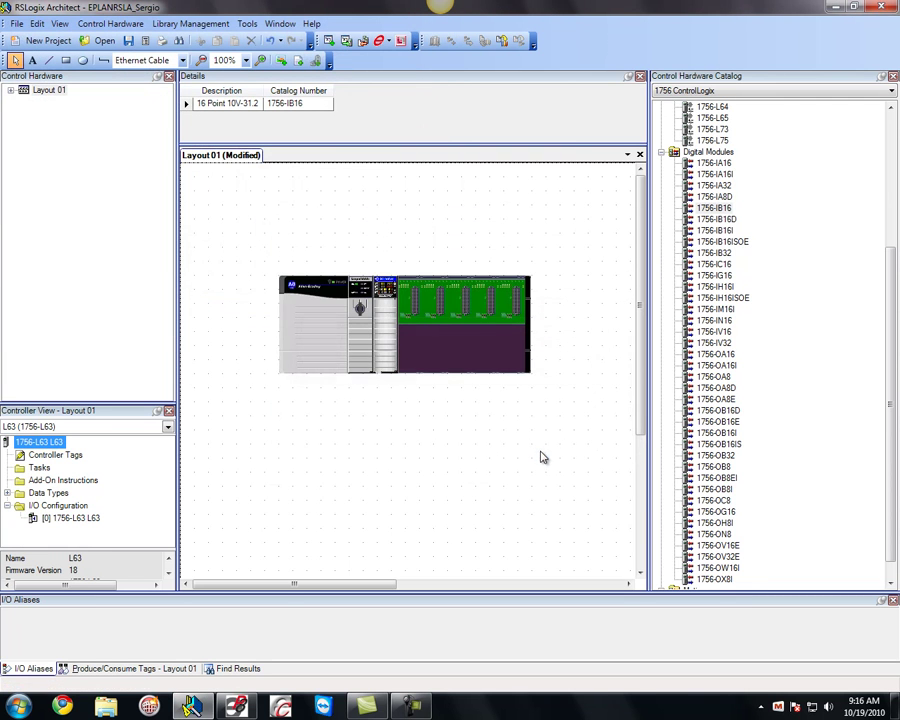
Minimize RSLogix Architect and restore EPLAN Electric P8 showing the 3 Motor Page
left_click(834, 9)
left_click_drag(561, 279, 420, 366)
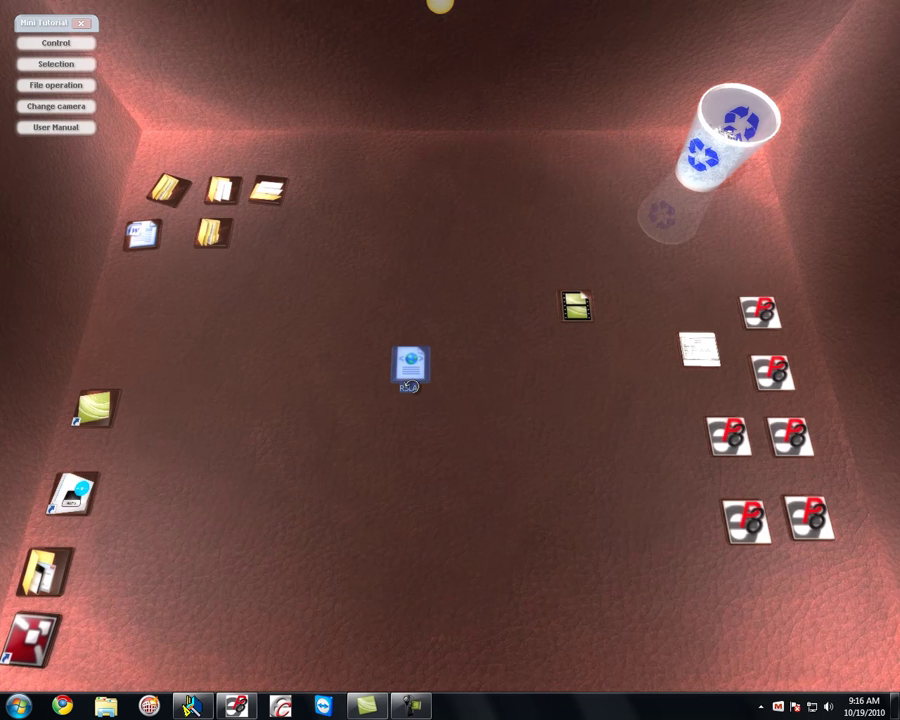
left_click(282, 707)
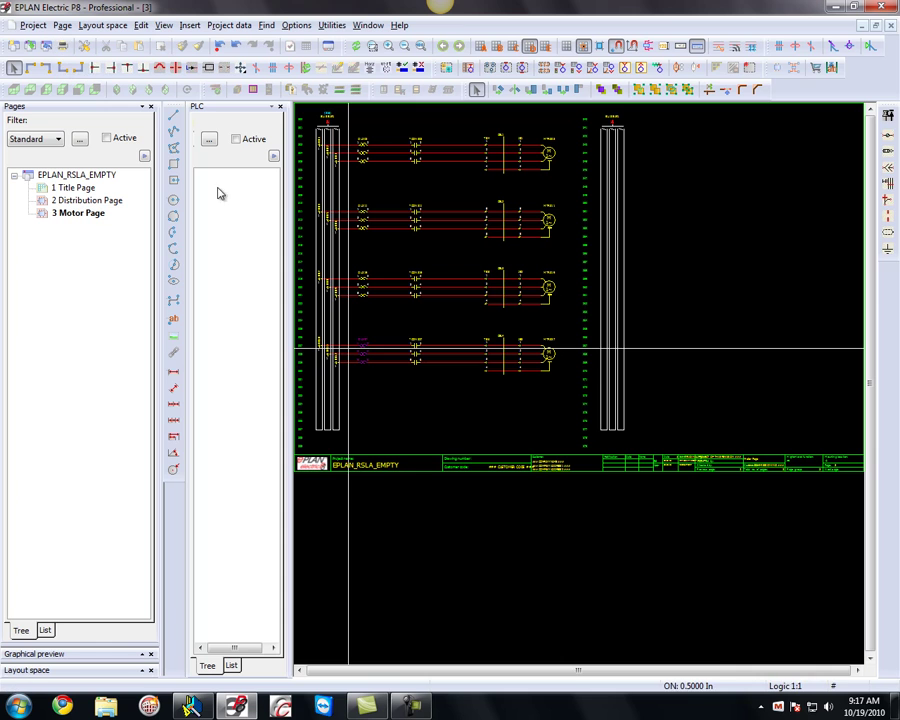
Load Desktop\RSLA.xml as PLC import data and open the synchronize/import review
left_click(230, 26)
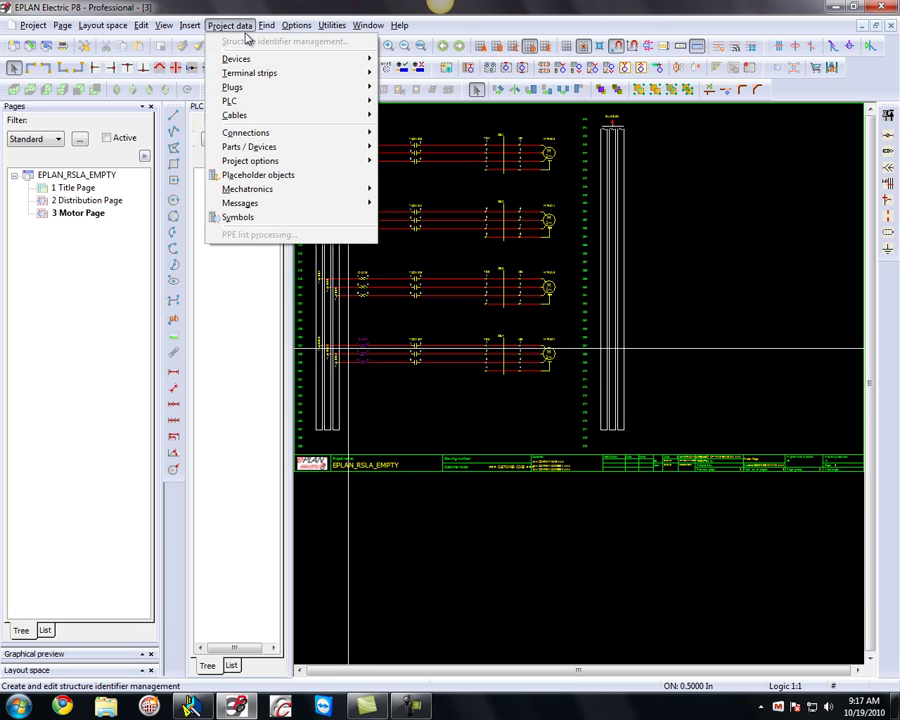
mouse_move(245, 101)
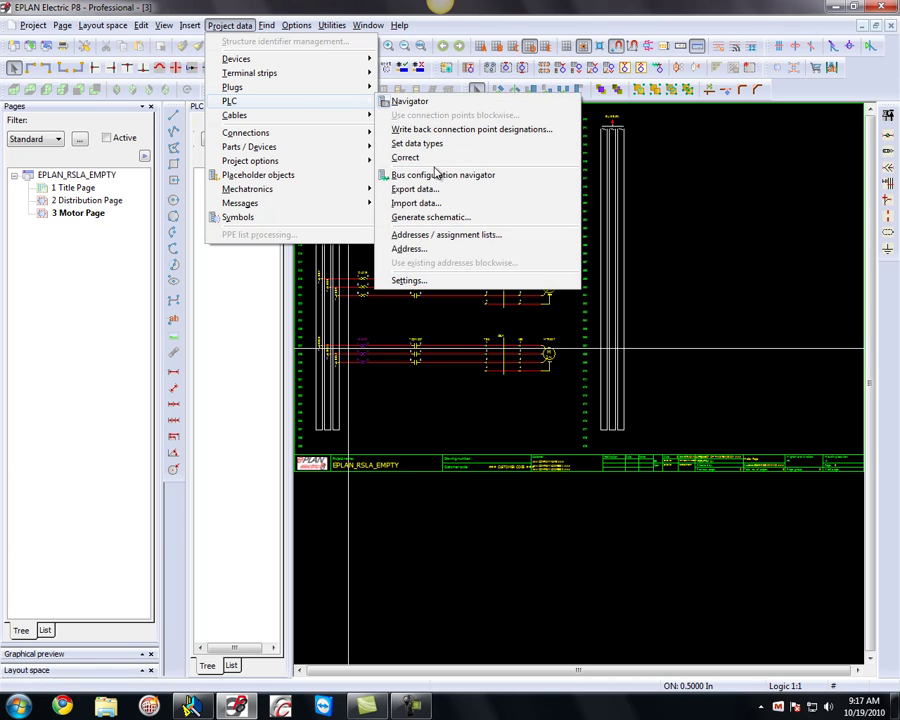
left_click(414, 203)
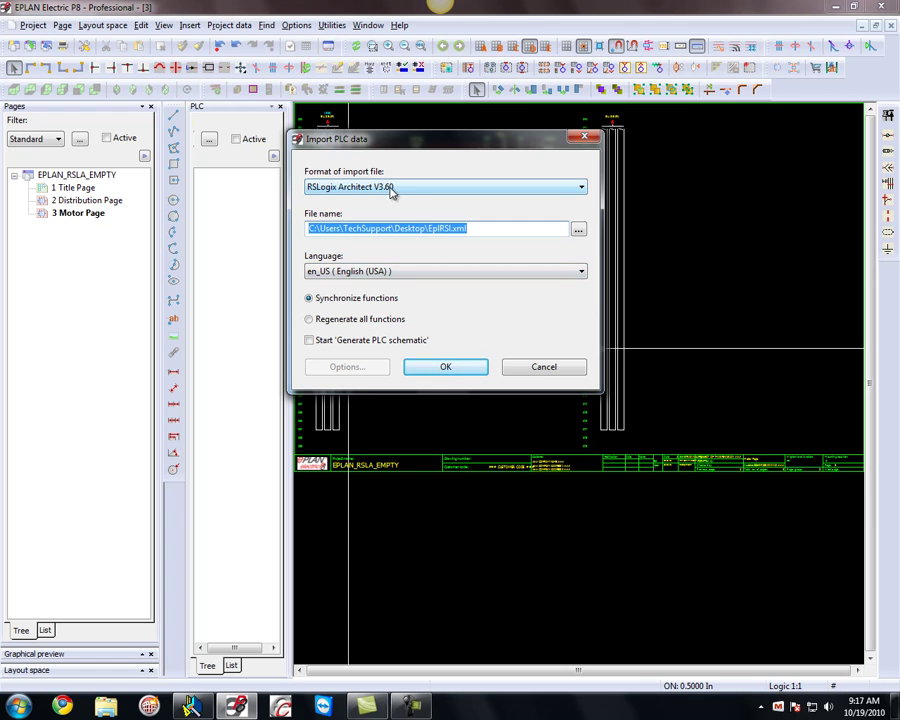
left_click(578, 230)
left_click(362, 333)
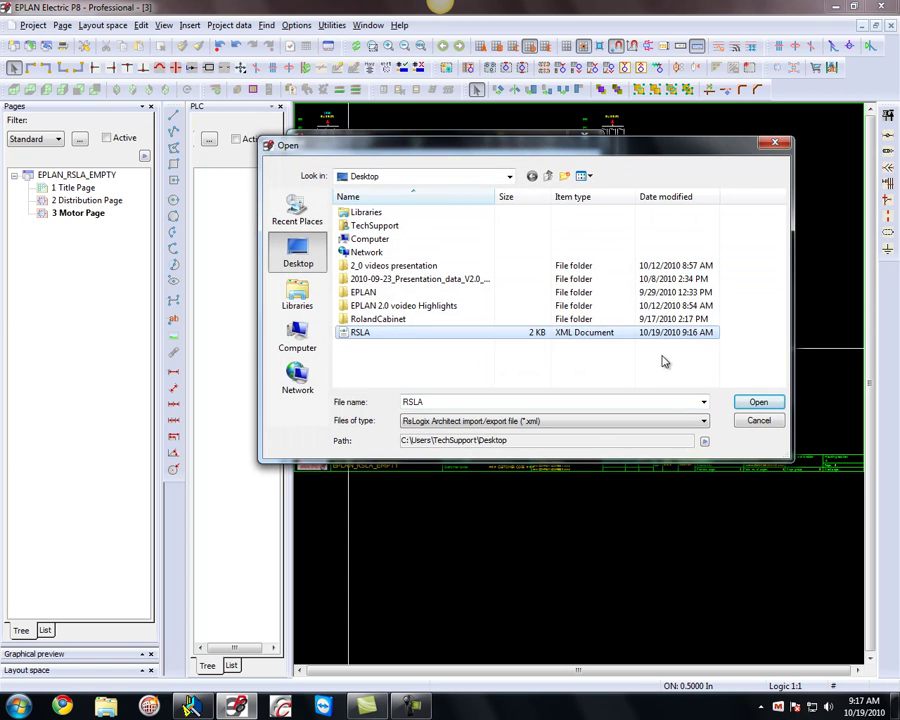
left_click(765, 402)
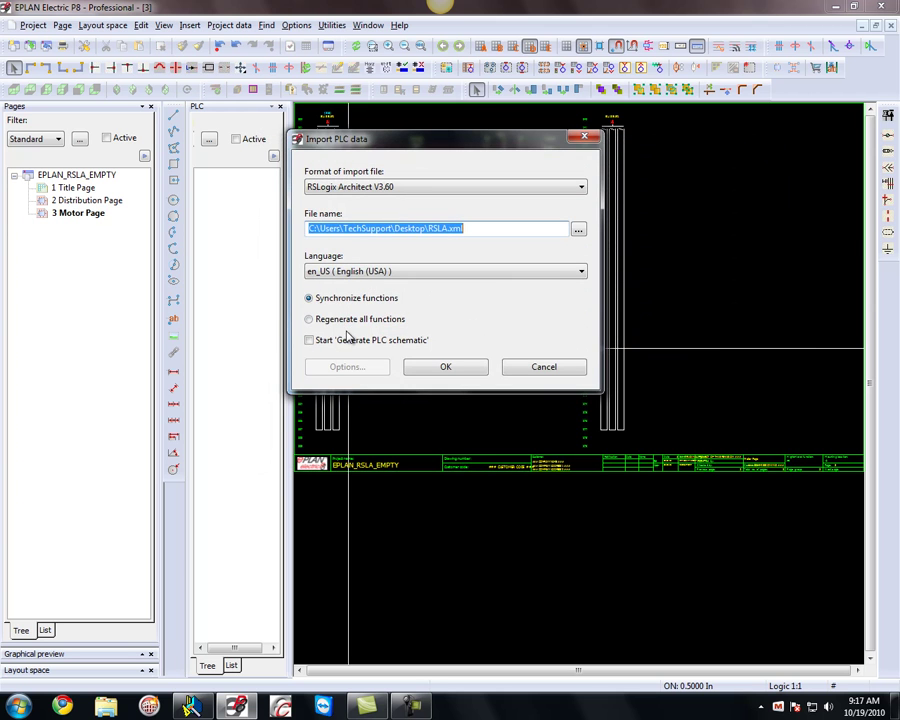
left_click(445, 367)
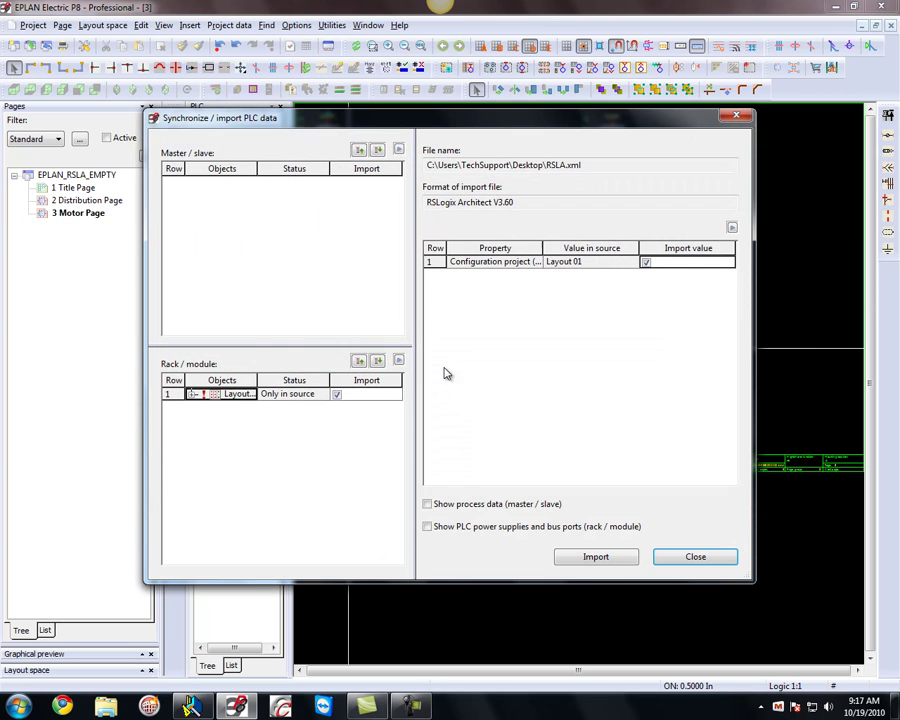
Import Layout 01's rack and modules from RSLA into the project
left_click(192, 395)
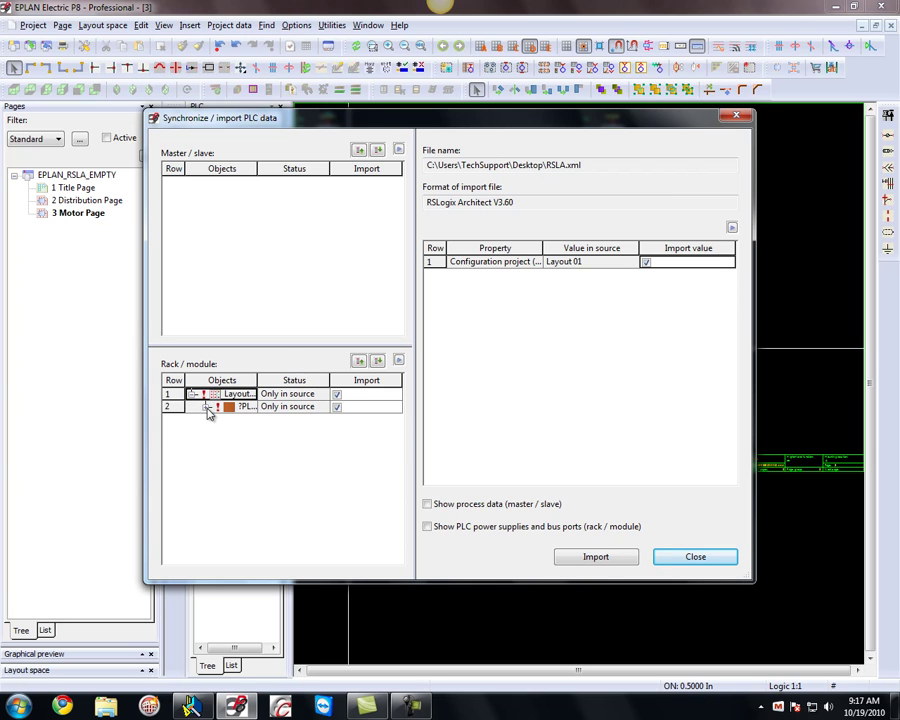
left_click(206, 408)
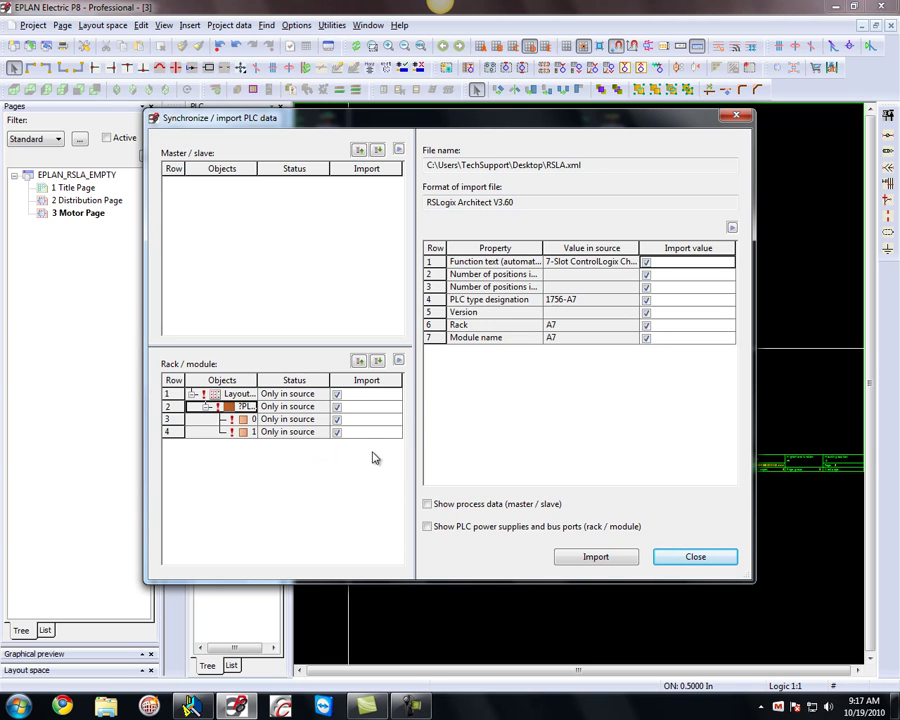
left_click(613, 560)
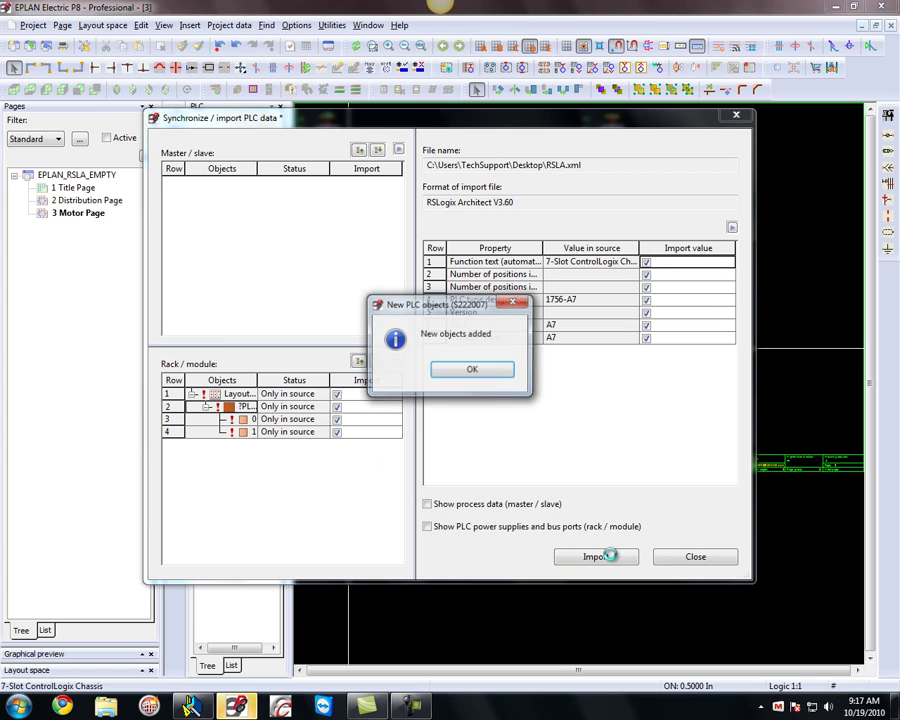
left_click(474, 370)
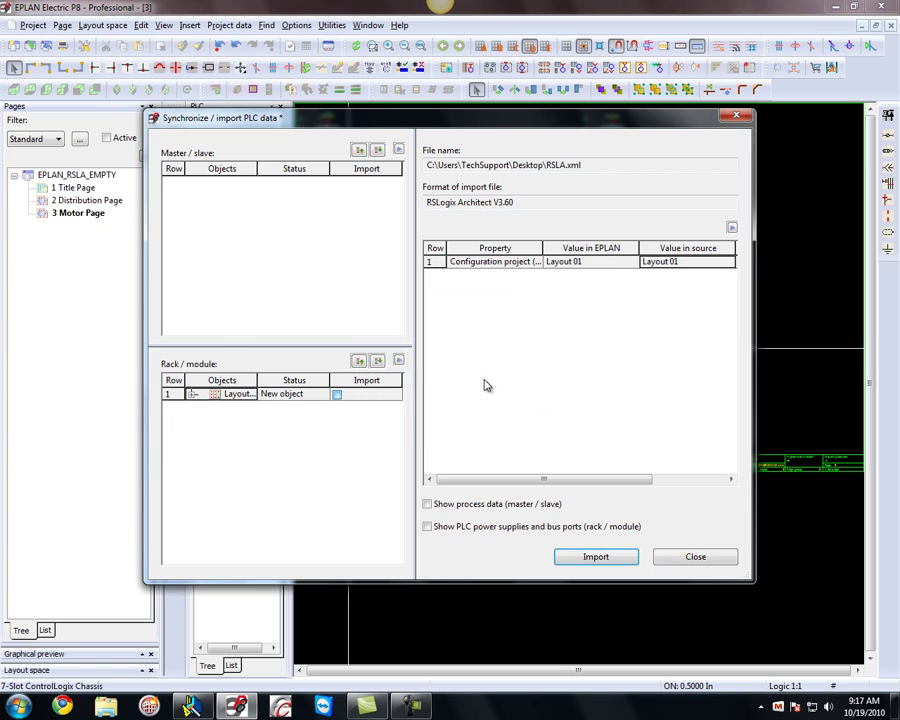
left_click(708, 557)
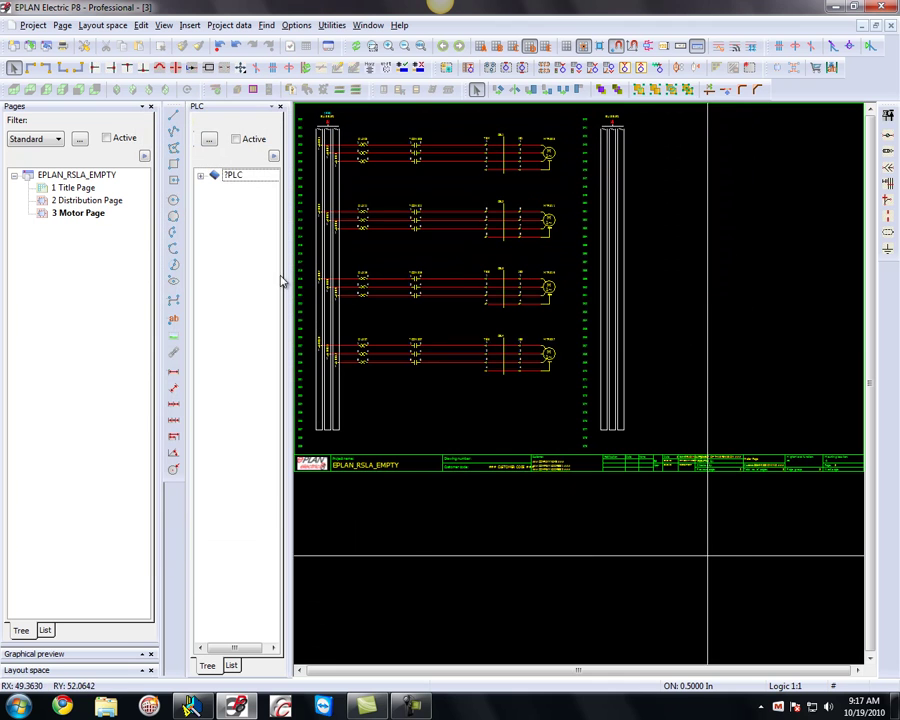
Expand ?PLC in the PLC navigator to check ?PLC1, ?PLC2 and ?PLC3
left_click(202, 177)
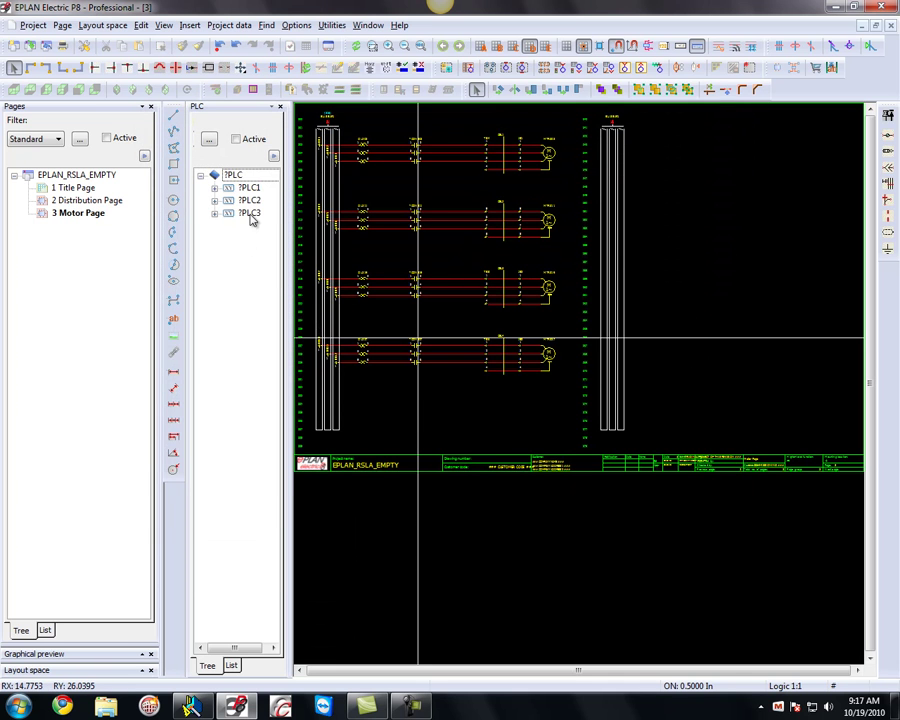
left_click(252, 189)
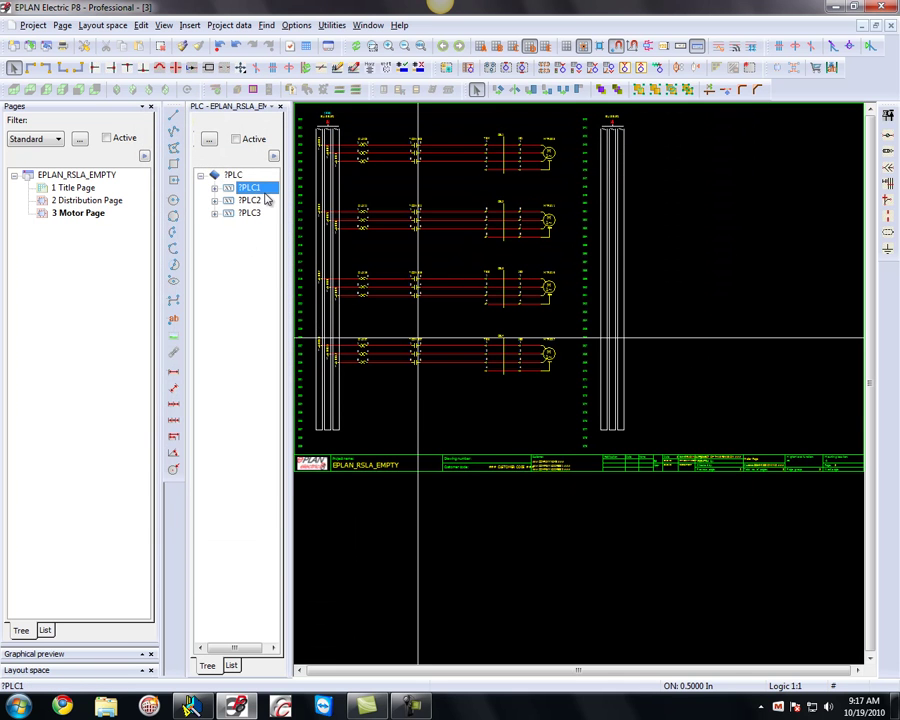
left_click(250, 200)
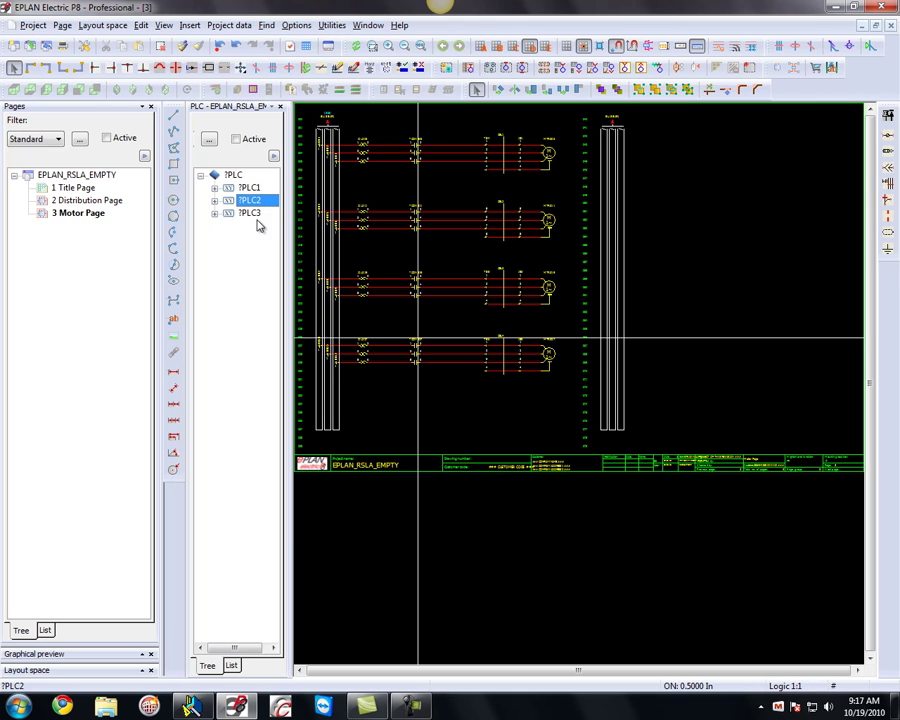
left_click(248, 213)
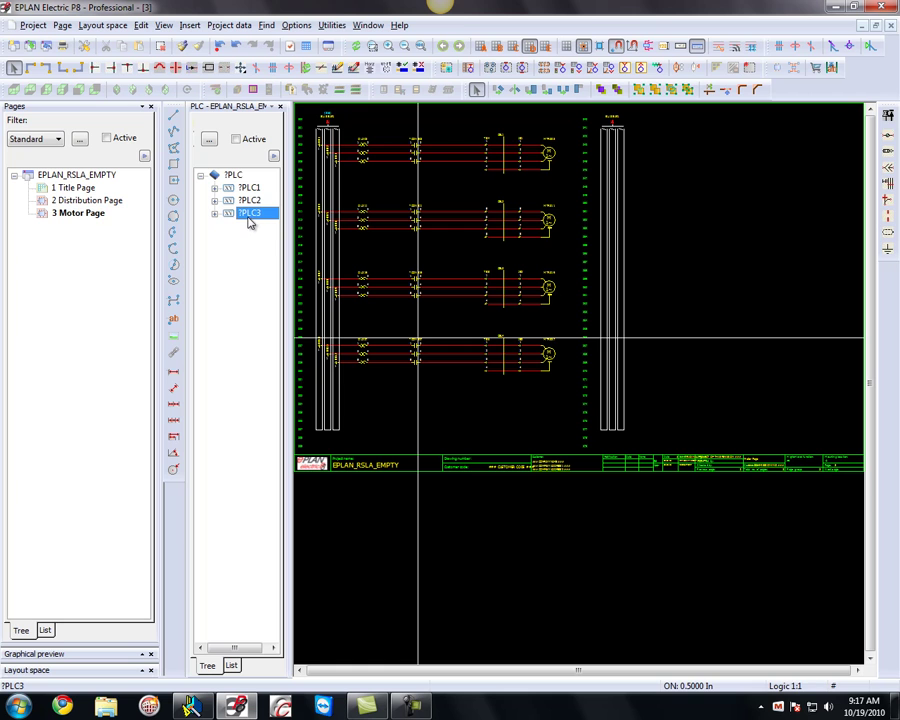
Start generating a PLC schematic for ?PLC3 from the Project data PLC menu
left_click(233, 26)
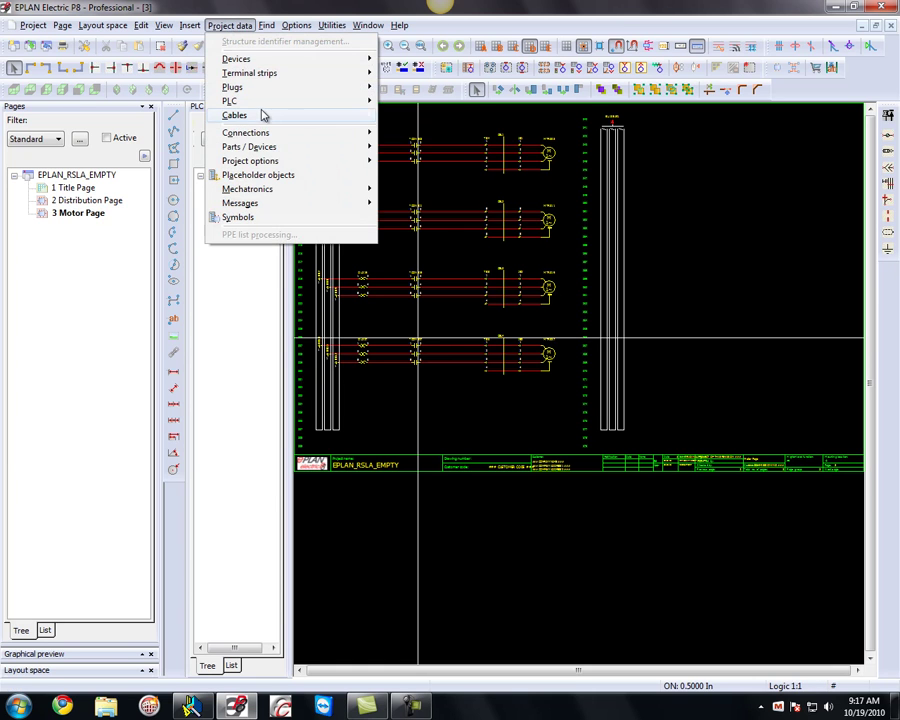
mouse_move(265, 106)
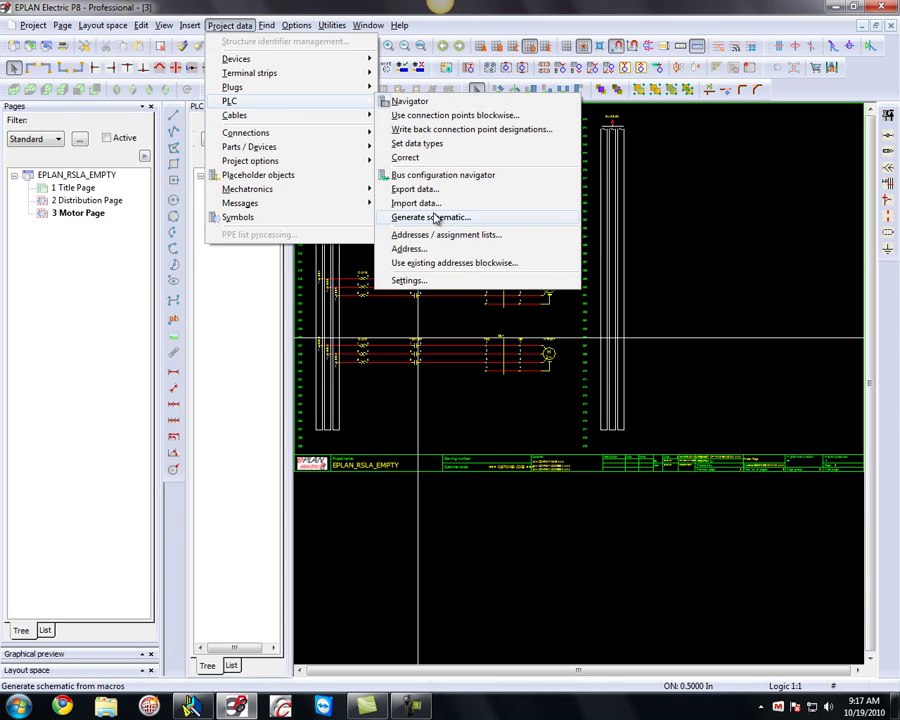
left_click(443, 222)
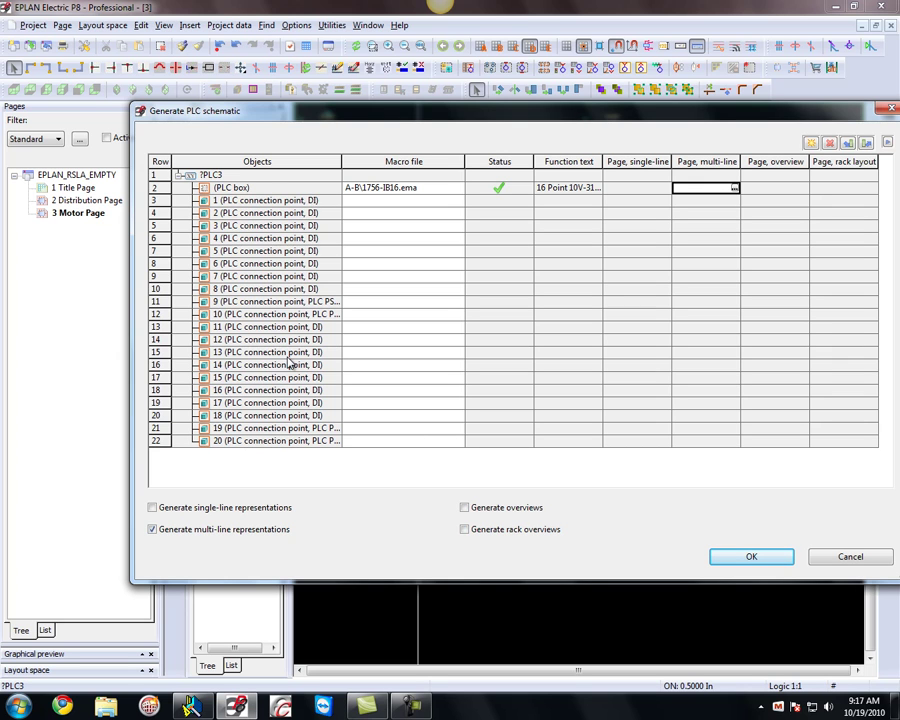
Assign ABN\1756-IB16_NFPA.ema as the PLC box's macro file
left_click(442, 190)
left_click(458, 188)
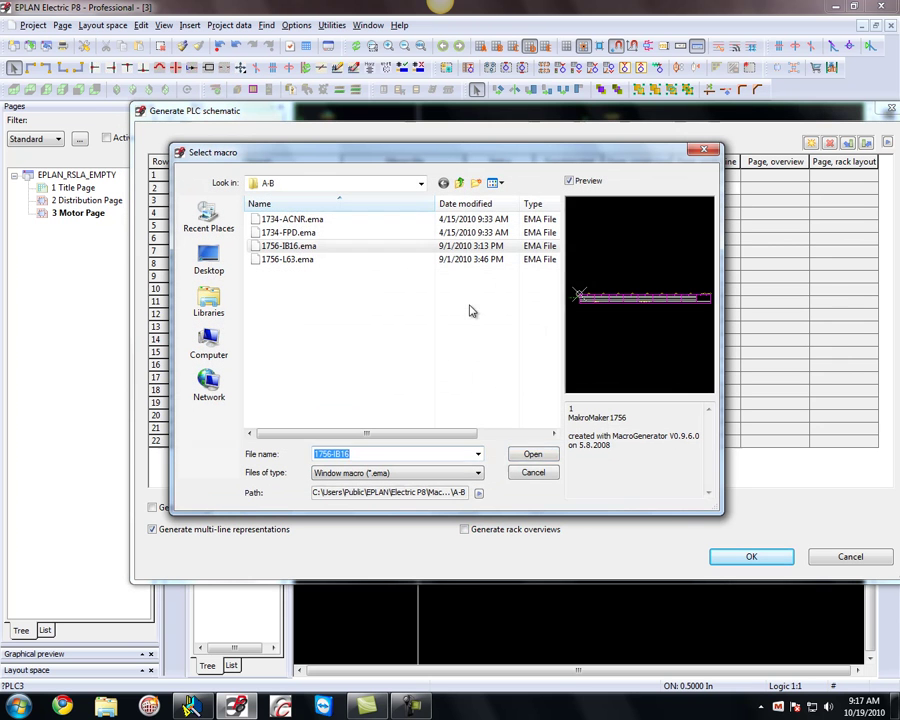
left_click(459, 182)
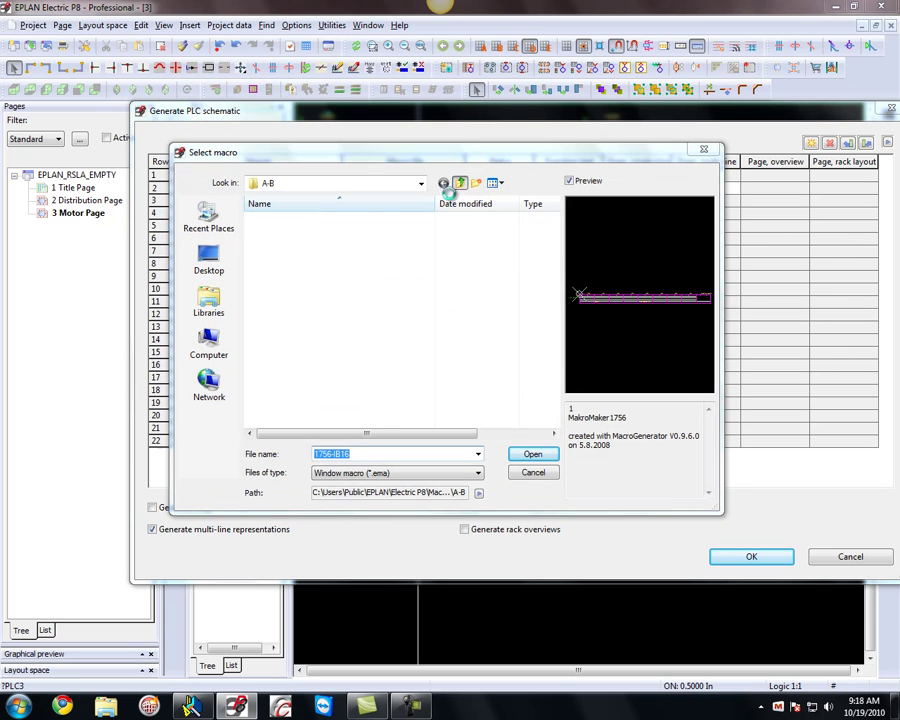
double_click(290, 260)
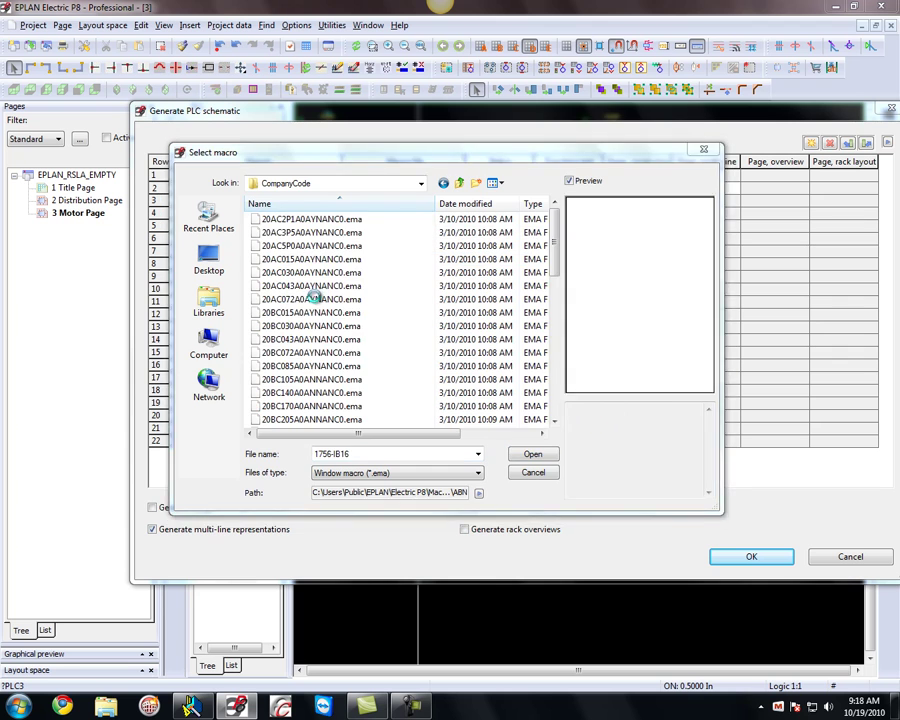
left_click(325, 353)
scroll(335, 340, "down", 6)
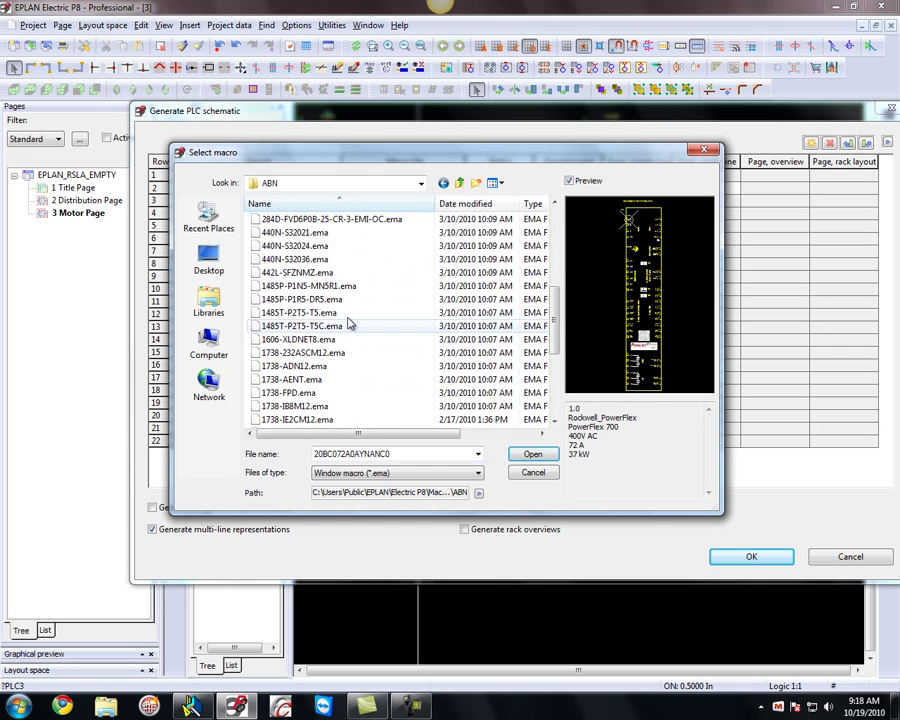
scroll(343, 352, "down", 3)
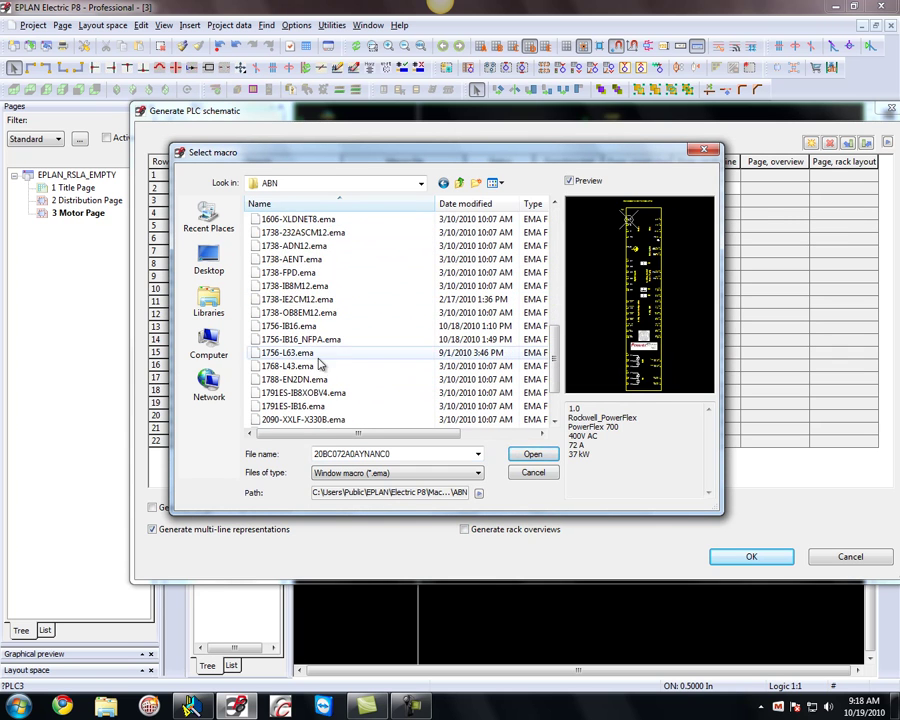
left_click(332, 341)
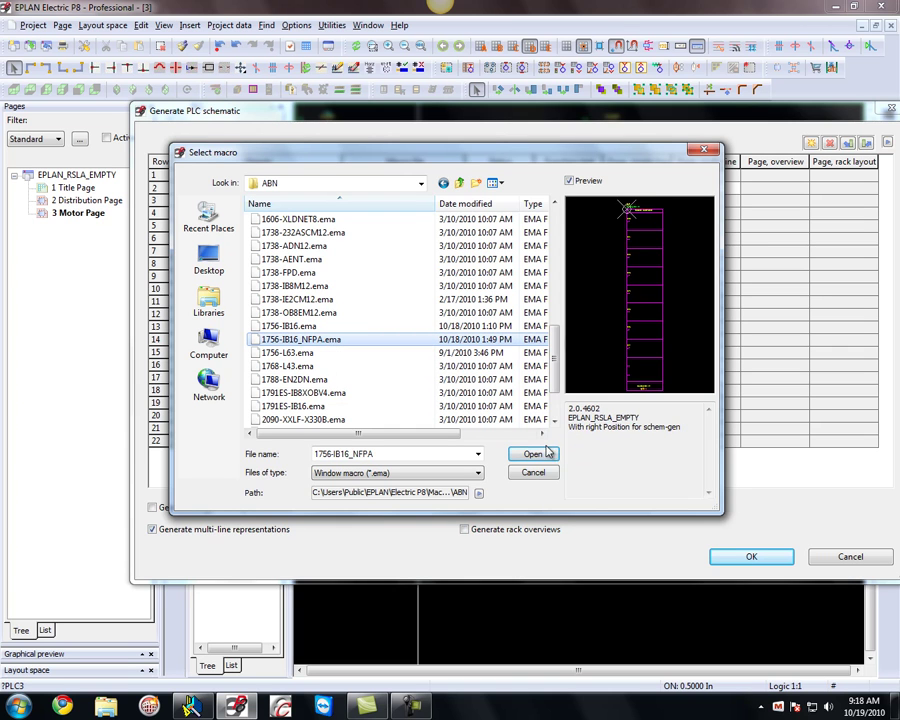
left_click(535, 456)
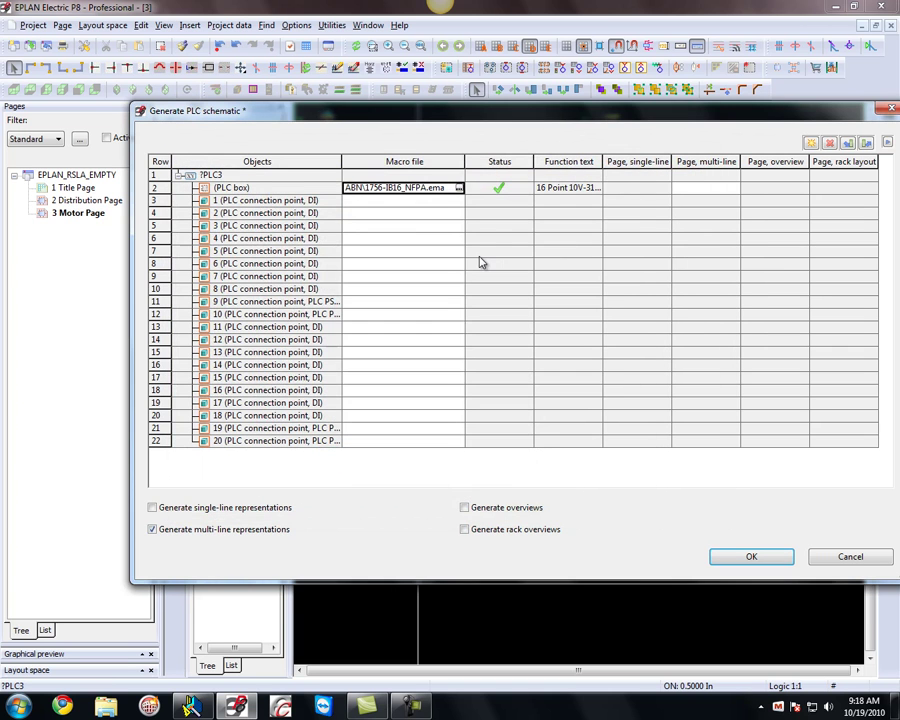
Give connection points 1–5 the PLC IO Input limit switch macro
left_click(430, 201)
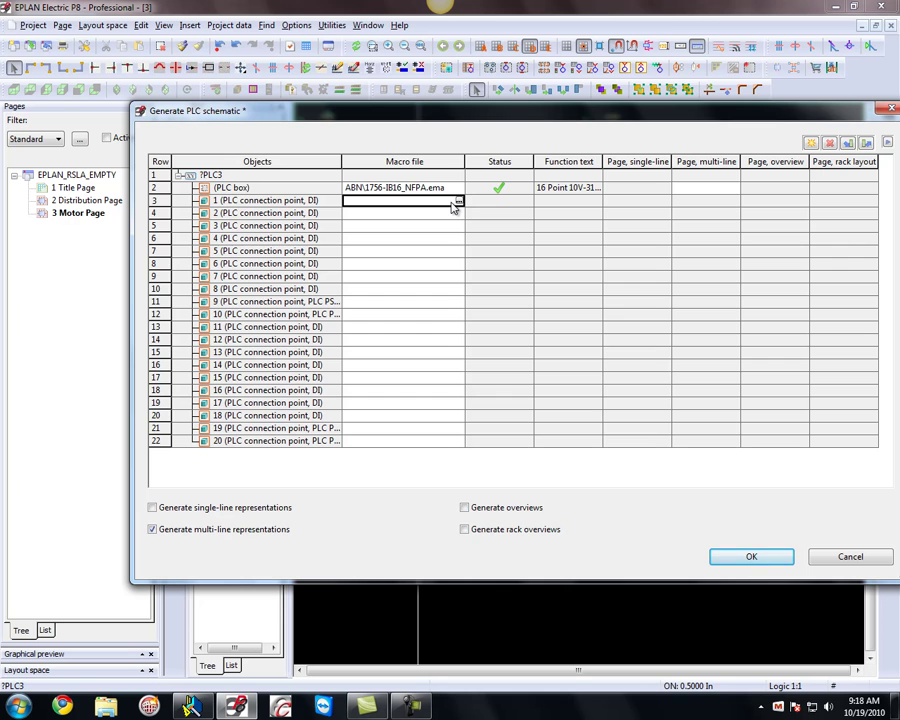
left_click(458, 203)
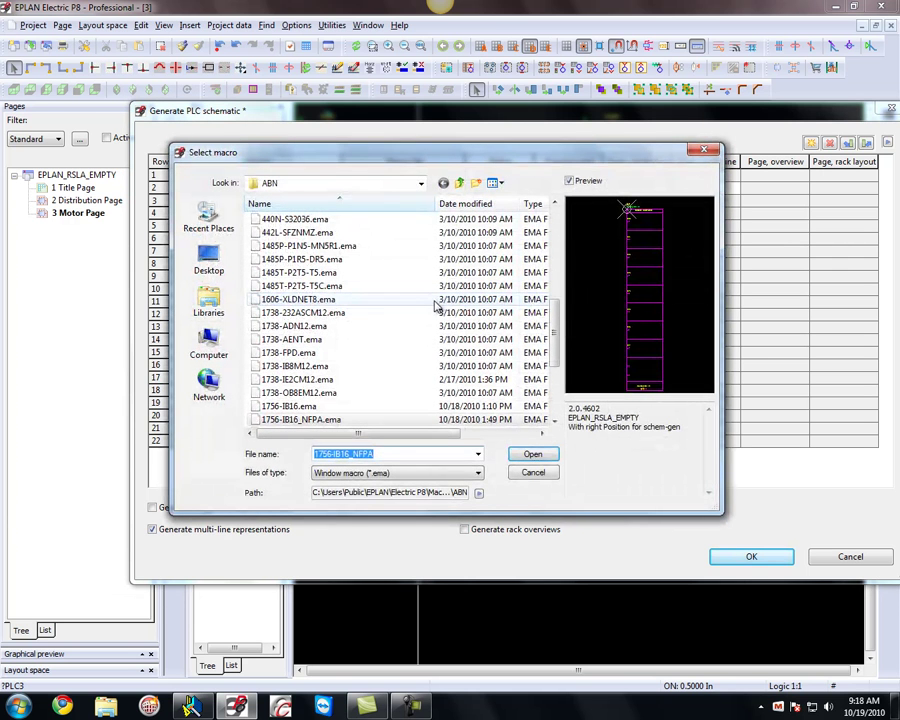
left_click(459, 183)
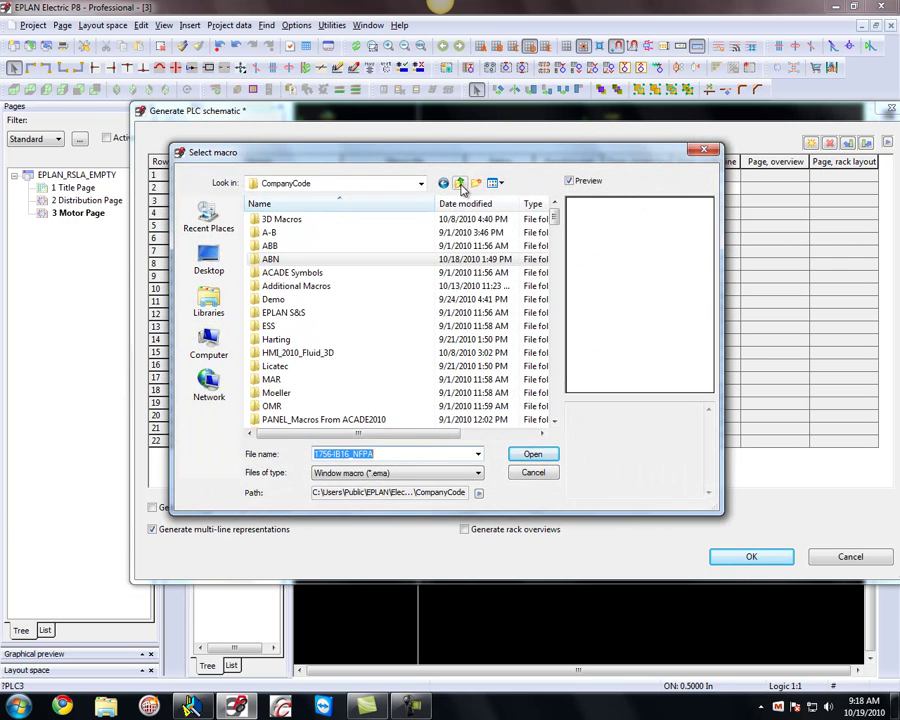
left_click(332, 393)
scroll(331, 400, "down", 2)
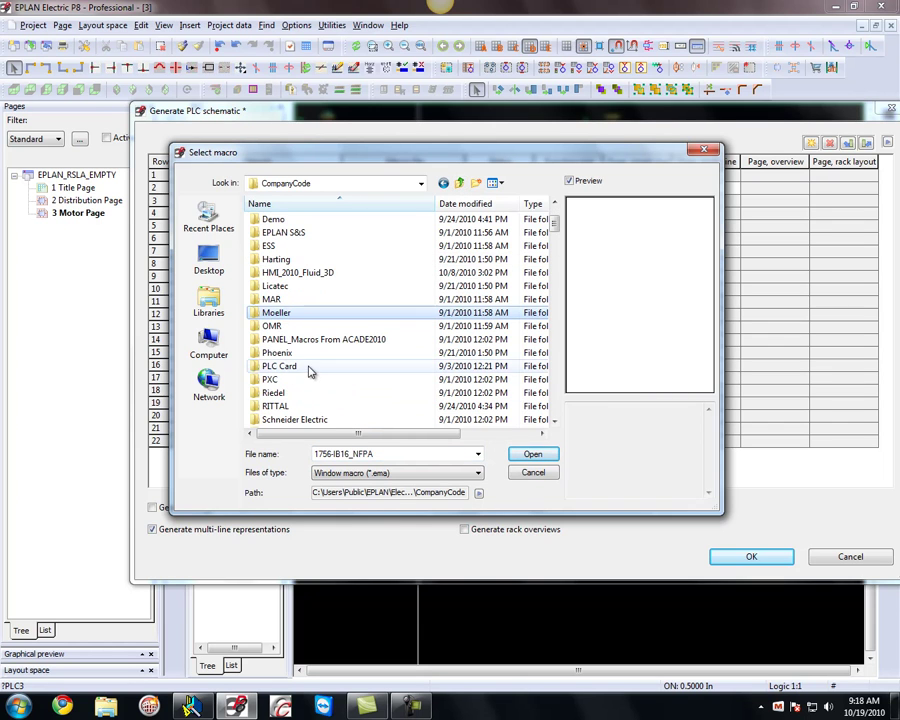
double_click(309, 369)
double_click(307, 232)
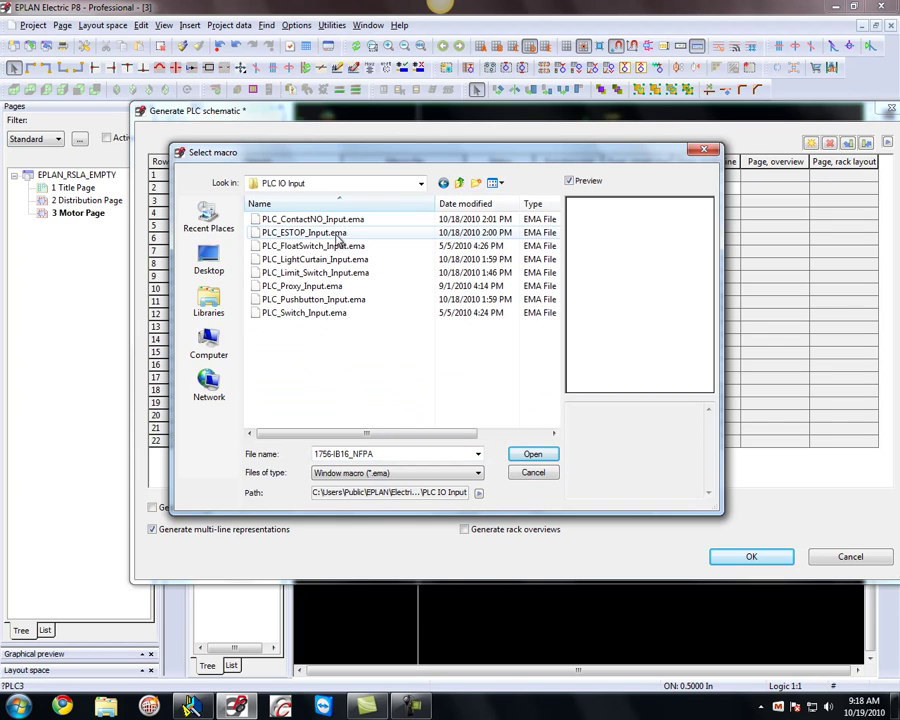
left_click(325, 272)
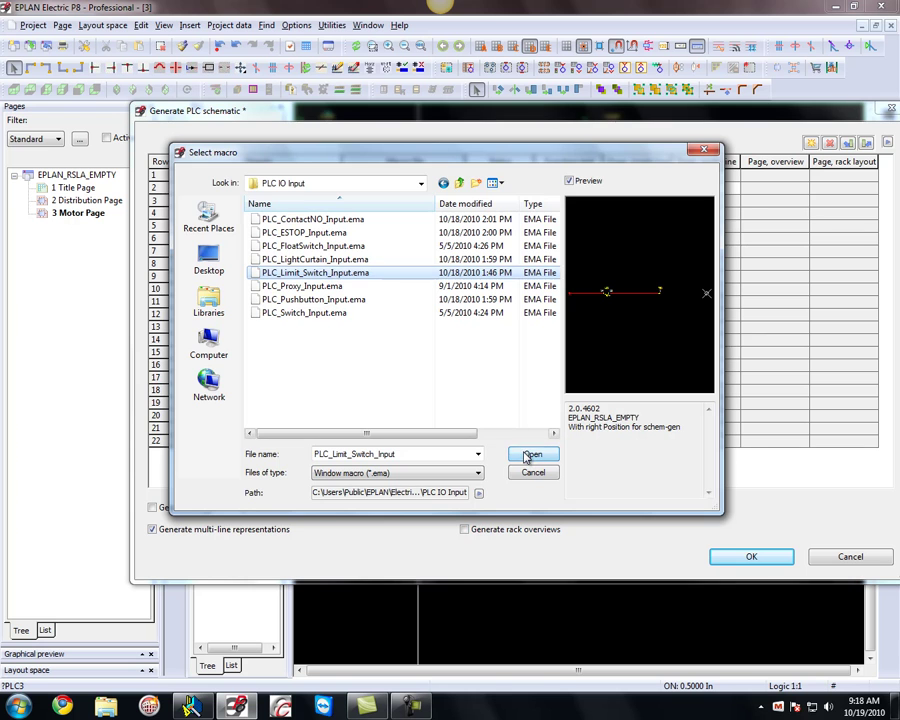
left_click(531, 455)
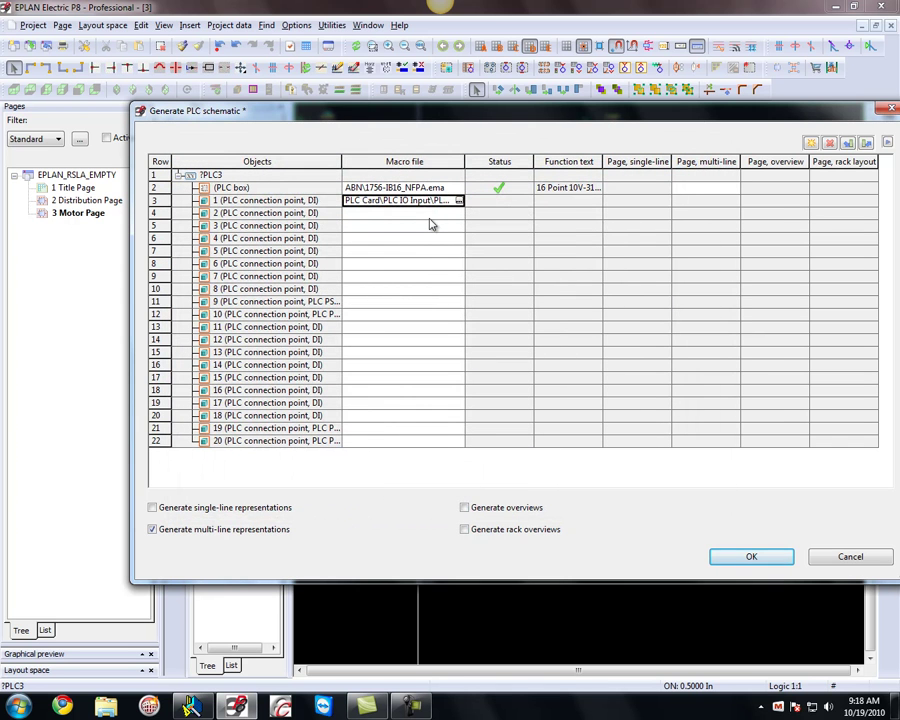
left_click_drag(430, 215, 428, 254)
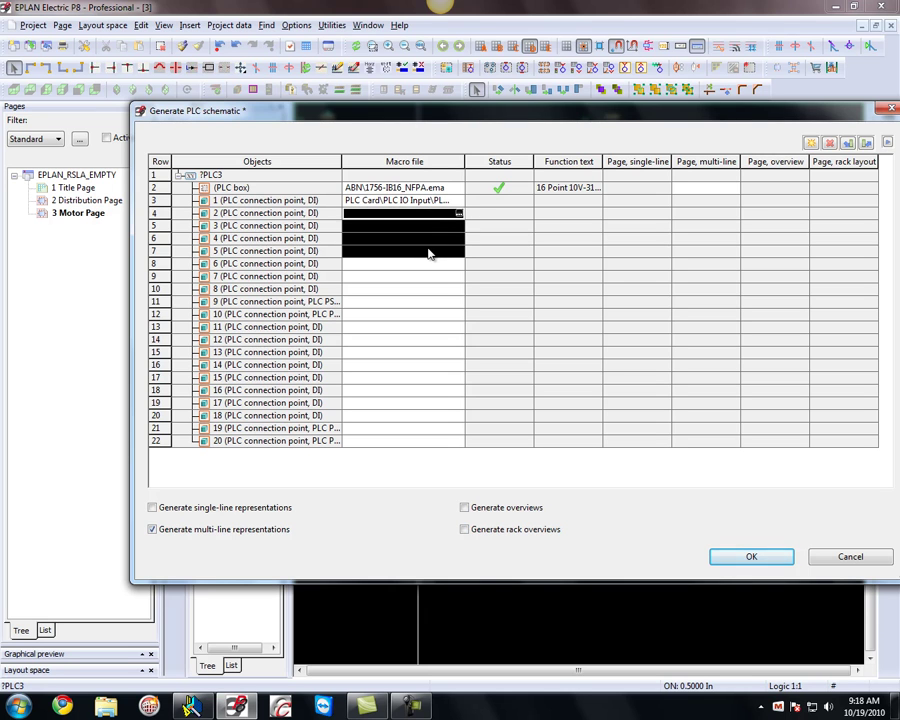
key("ctrl+v")
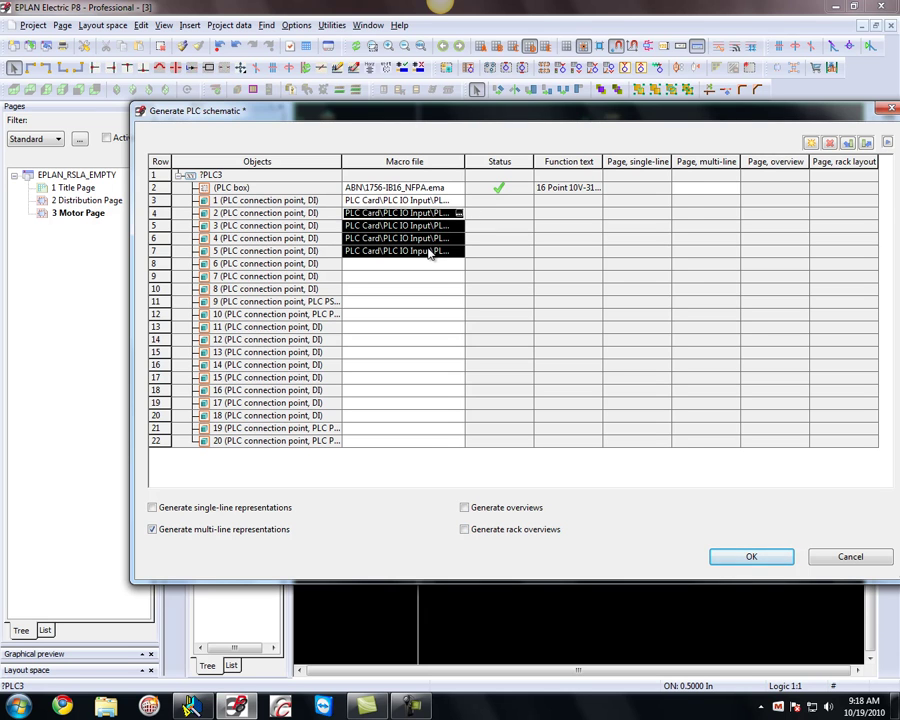
Assign contact NO, E-stop and pushbutton input macros to connection points 11, 12 and 13
left_click(452, 327)
left_click(459, 327)
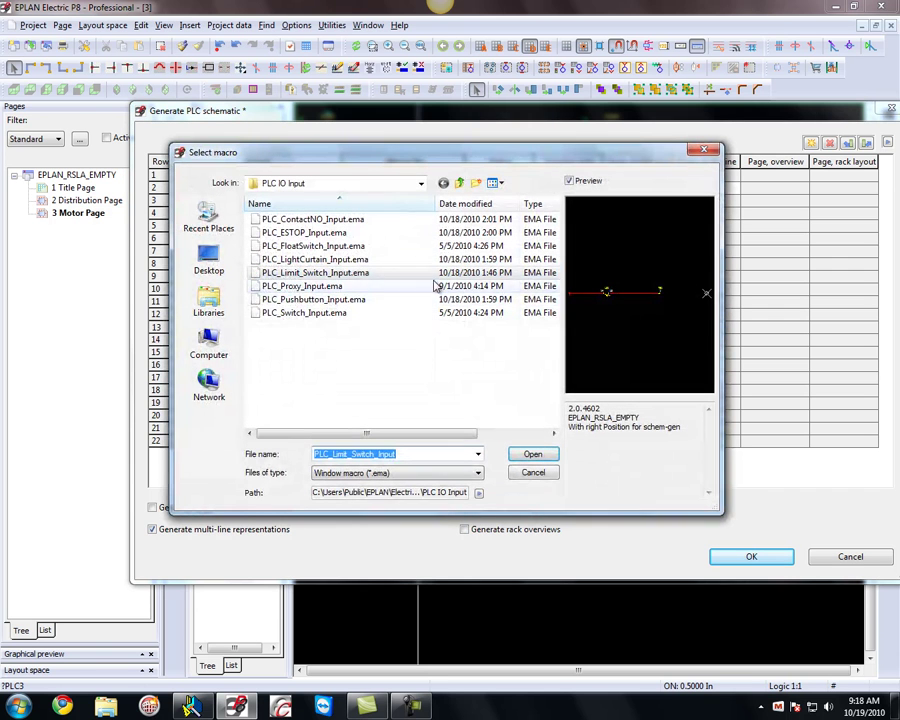
left_click(325, 222)
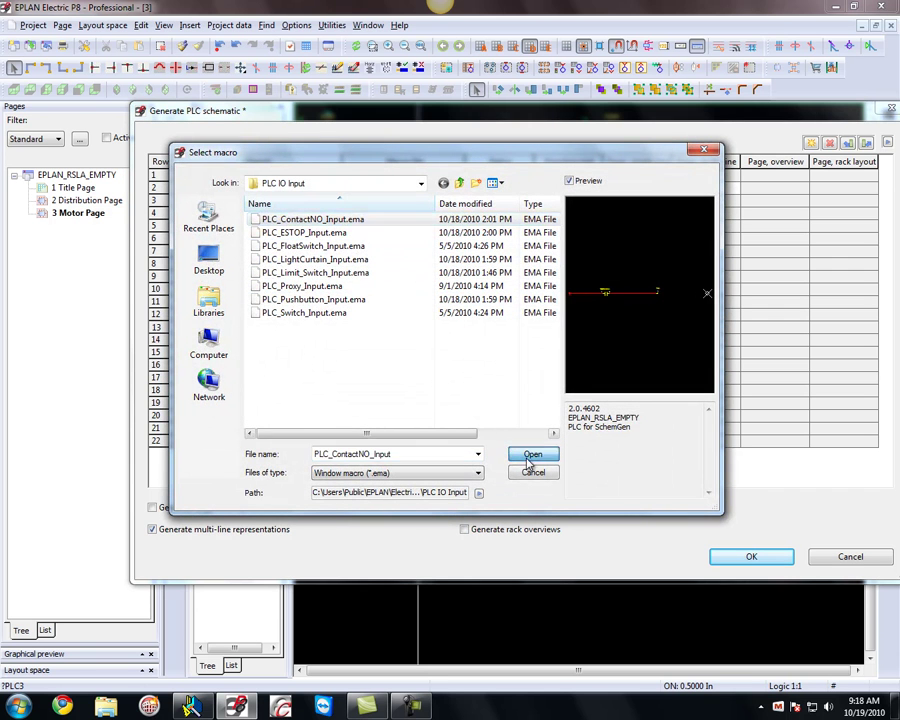
left_click(530, 455)
left_click(459, 341)
left_click(459, 341)
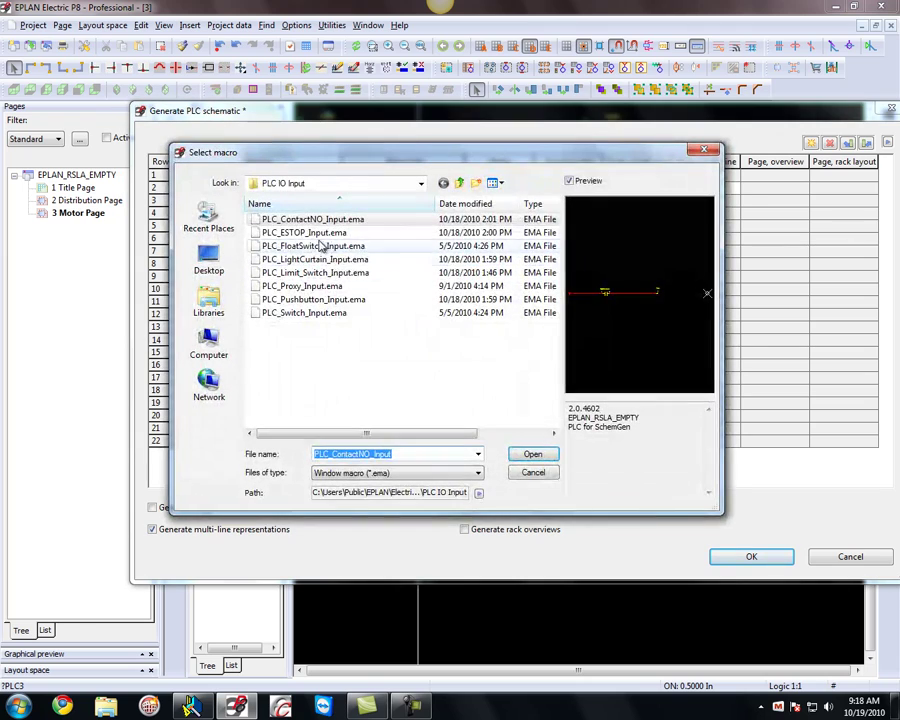
left_click(304, 232)
left_click(533, 455)
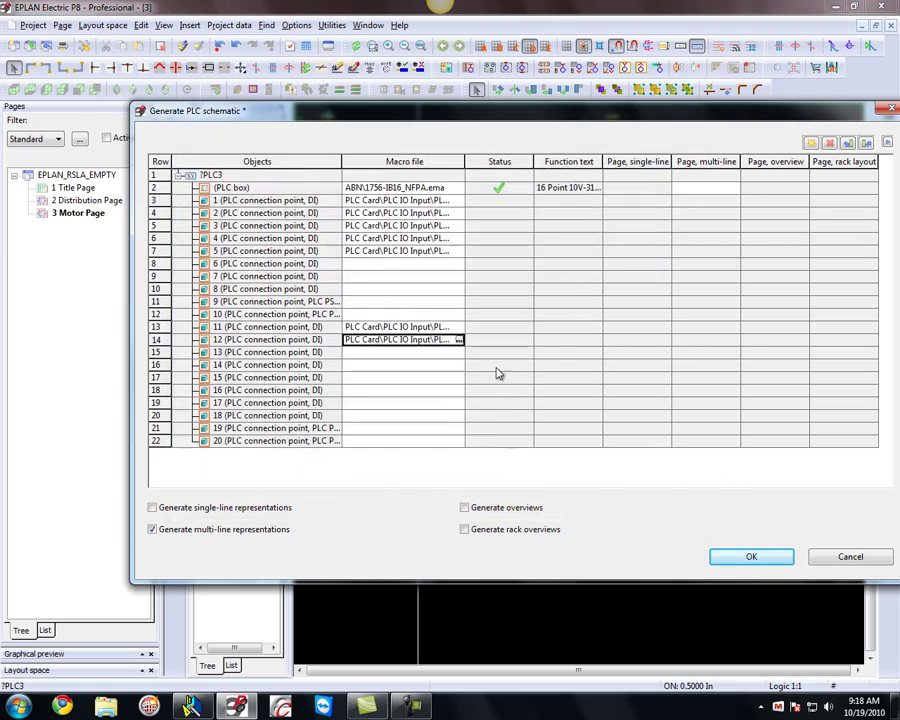
left_click(459, 342)
left_click(330, 299)
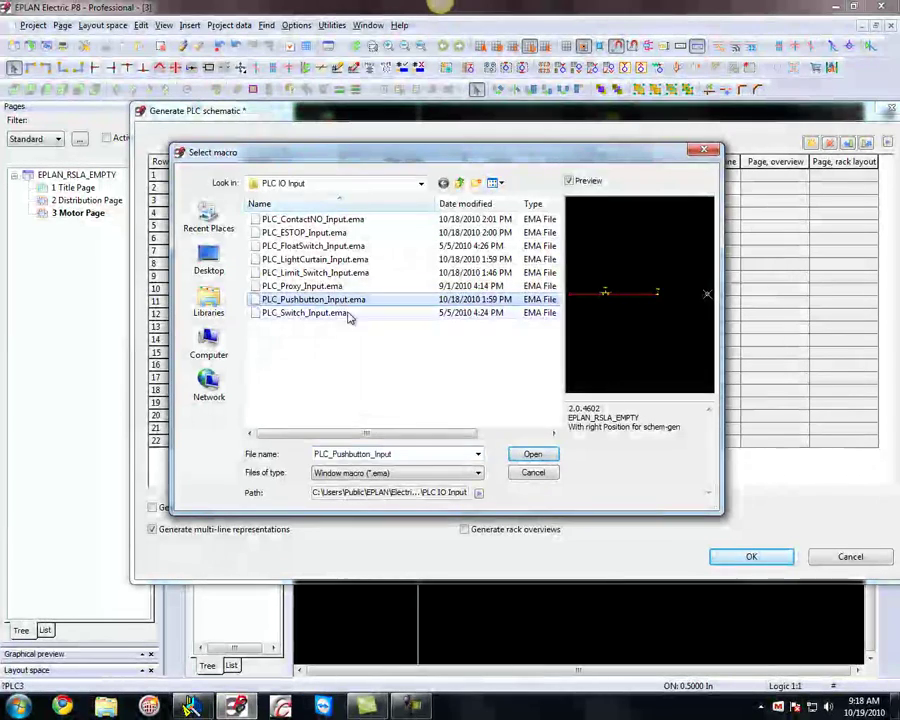
left_click(552, 457)
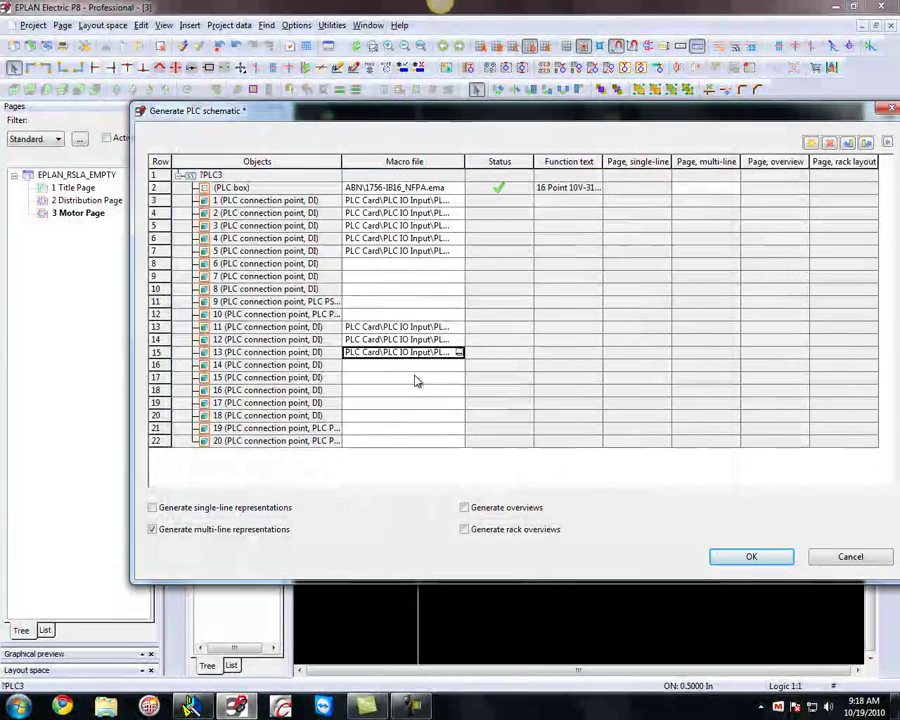
Set the PLC box's multi-line page to 10 and generate without saving the settings
left_click(691, 190)
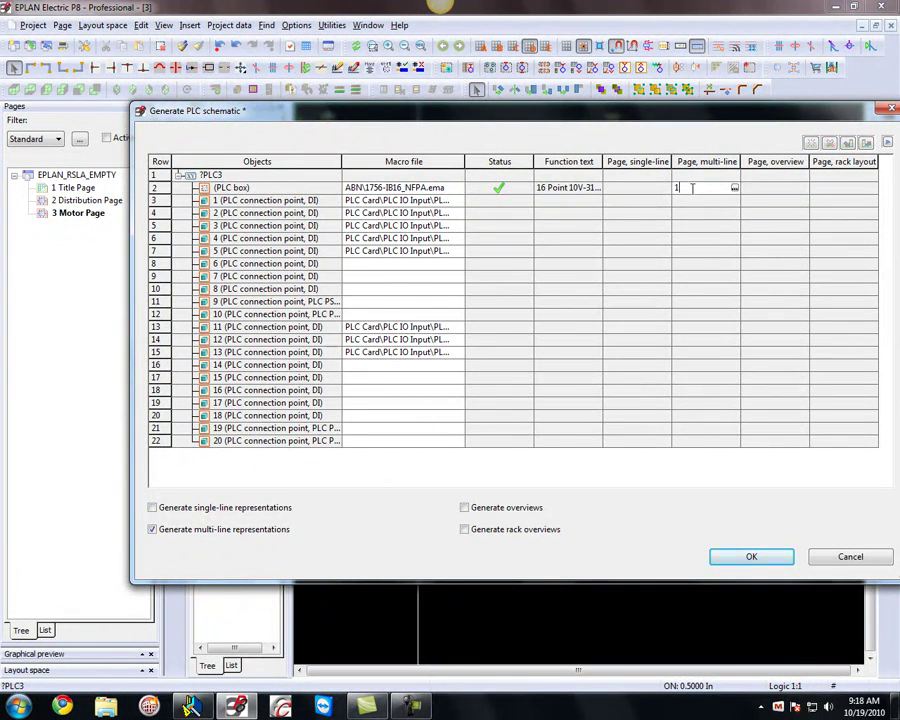
type("0")
left_click(752, 558)
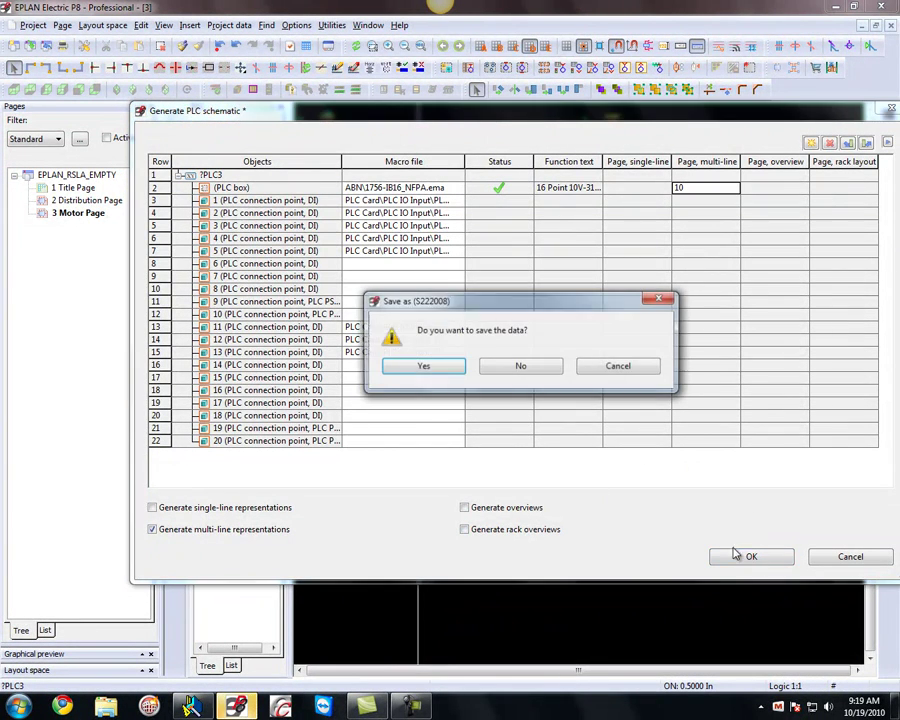
left_click(521, 367)
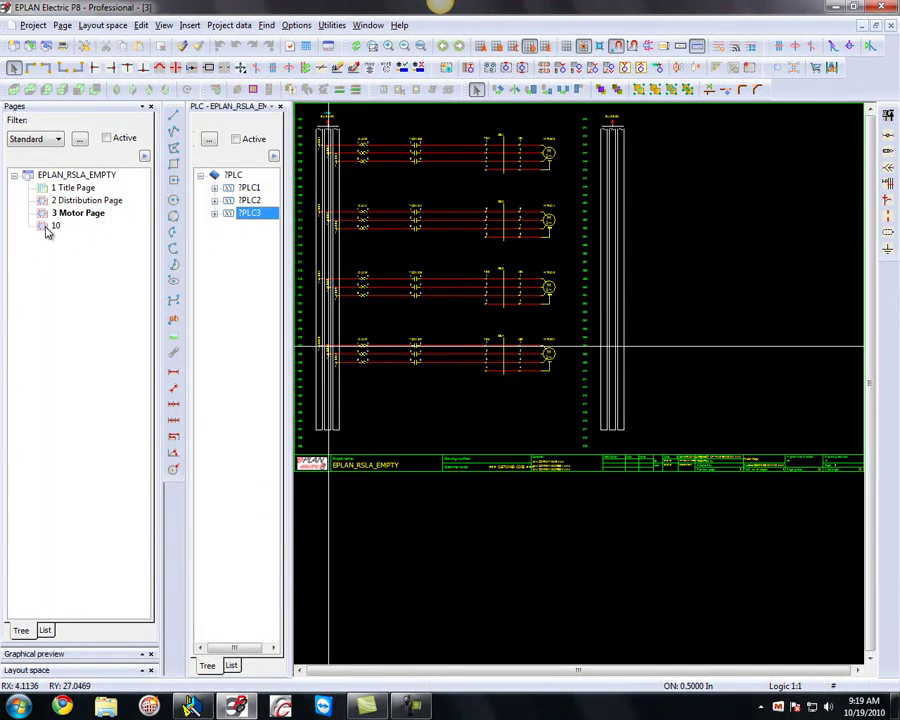
Open page 10 and zoom in and out to inspect the wired limit switch and contact inputs
left_click(52, 226)
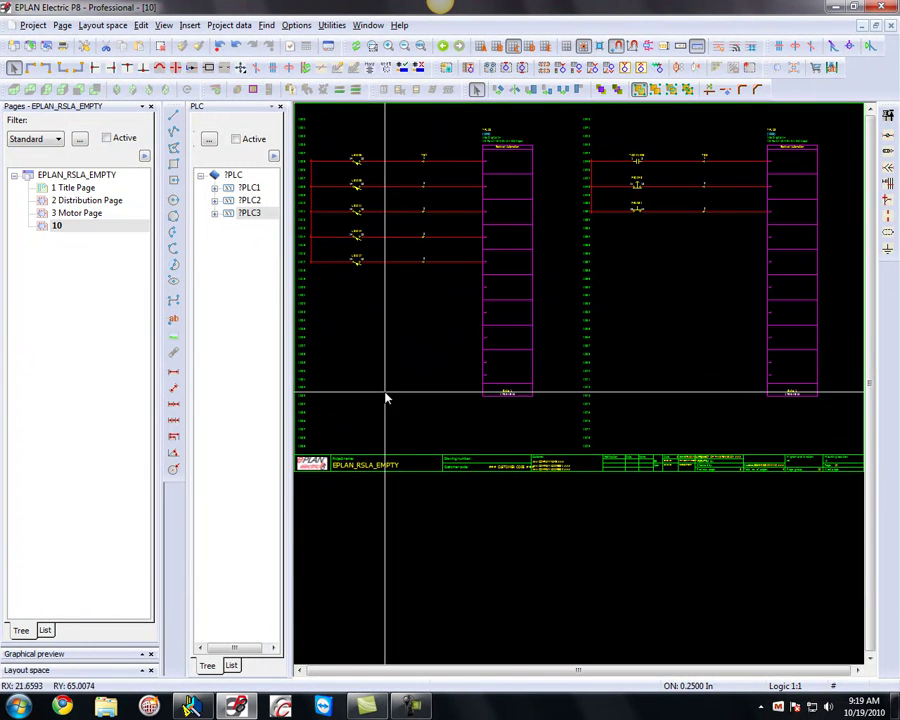
scroll(386, 398, "down", 3)
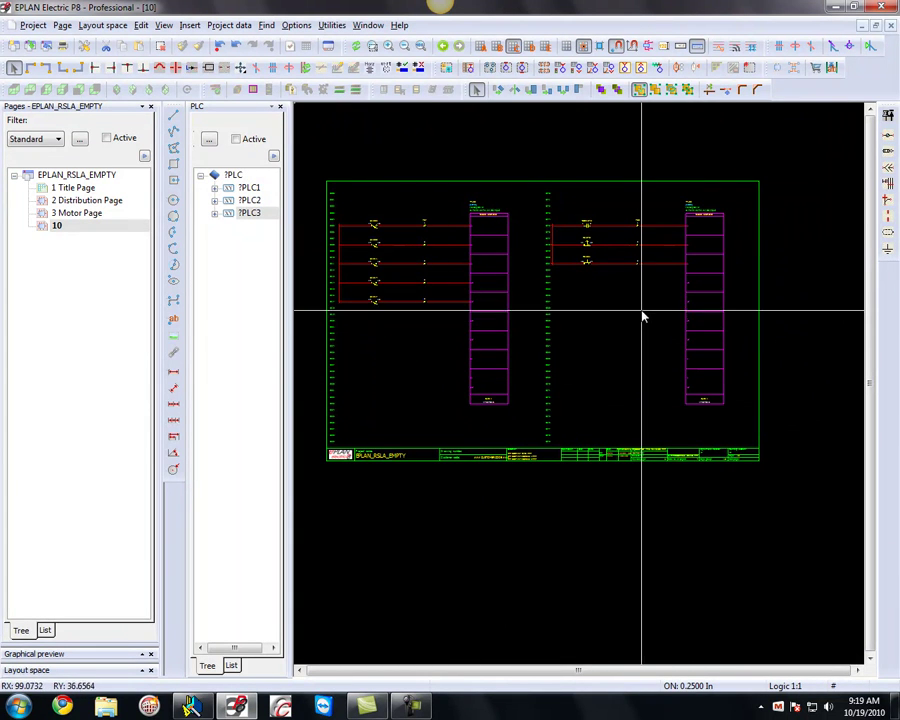
scroll(380, 264, "up", 2)
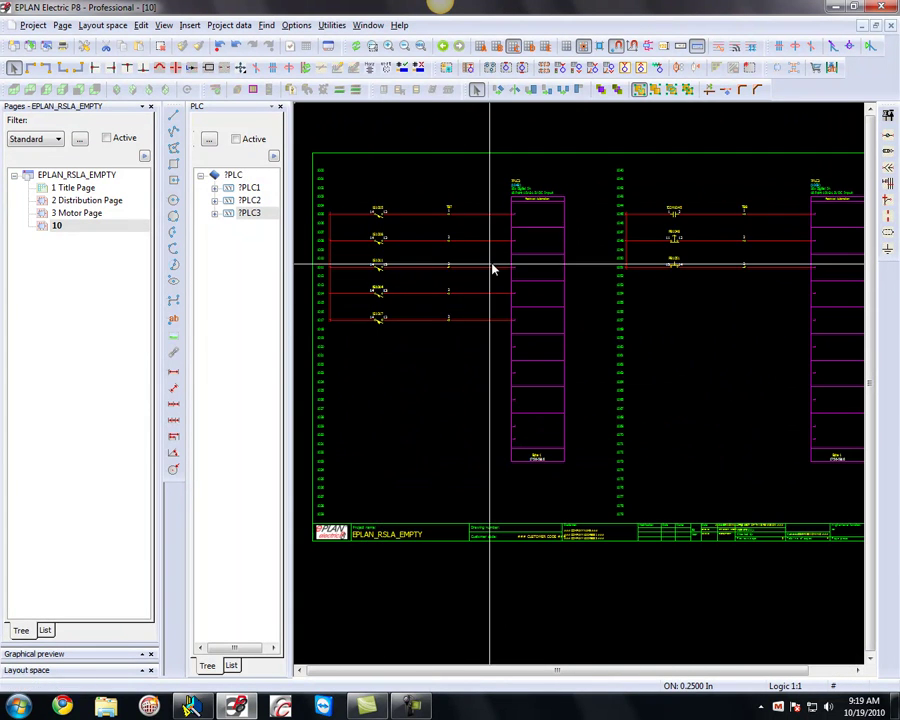
scroll(702, 220, "up", 1)
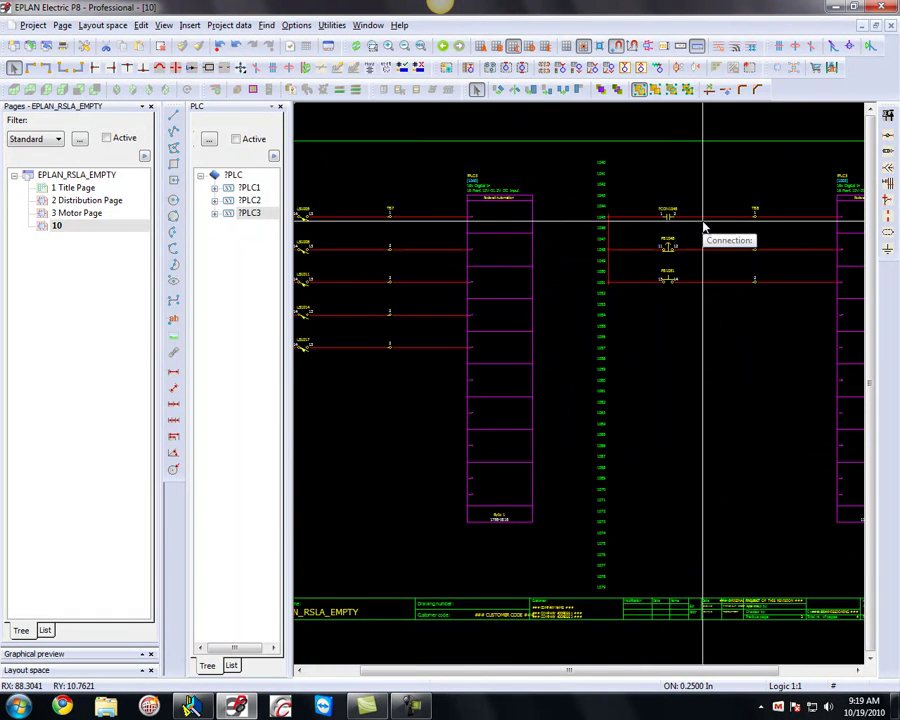
scroll(704, 228, "down", 1)
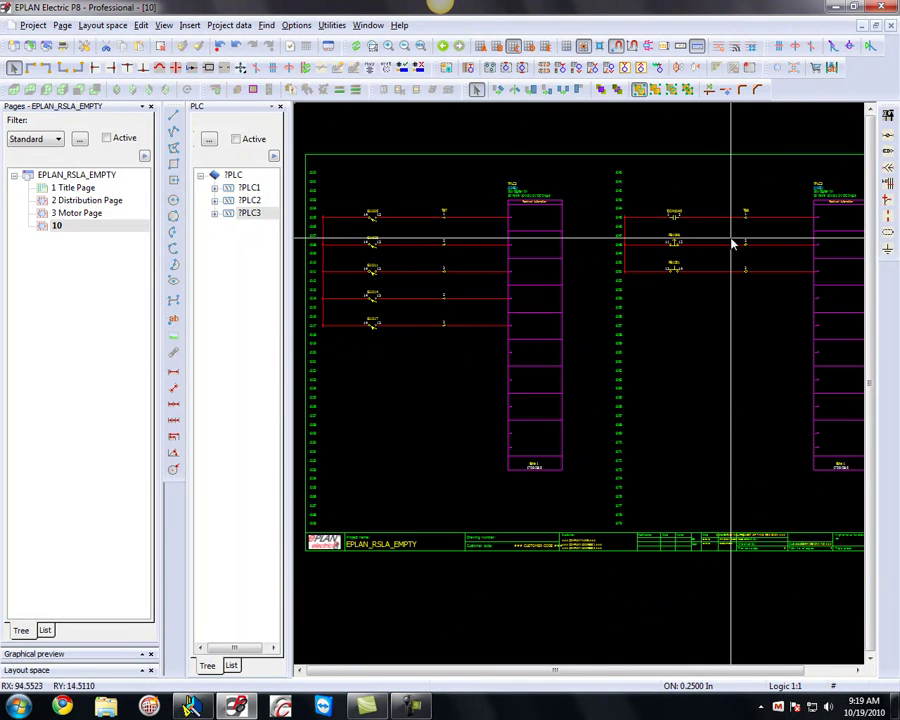